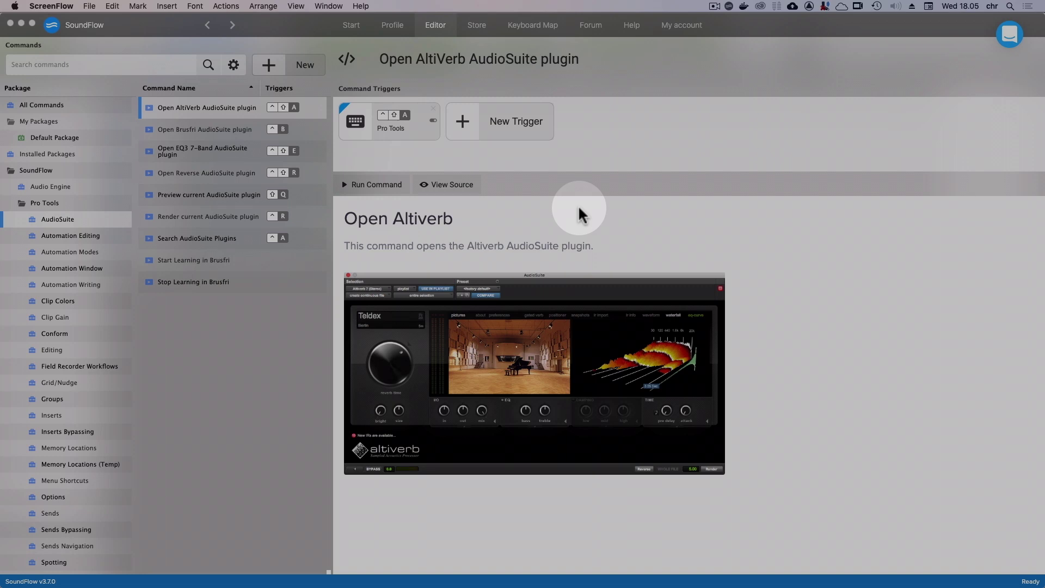
- Install the Dialog Editing iZotope package from the SoundFlow Store
left_click(478, 26)
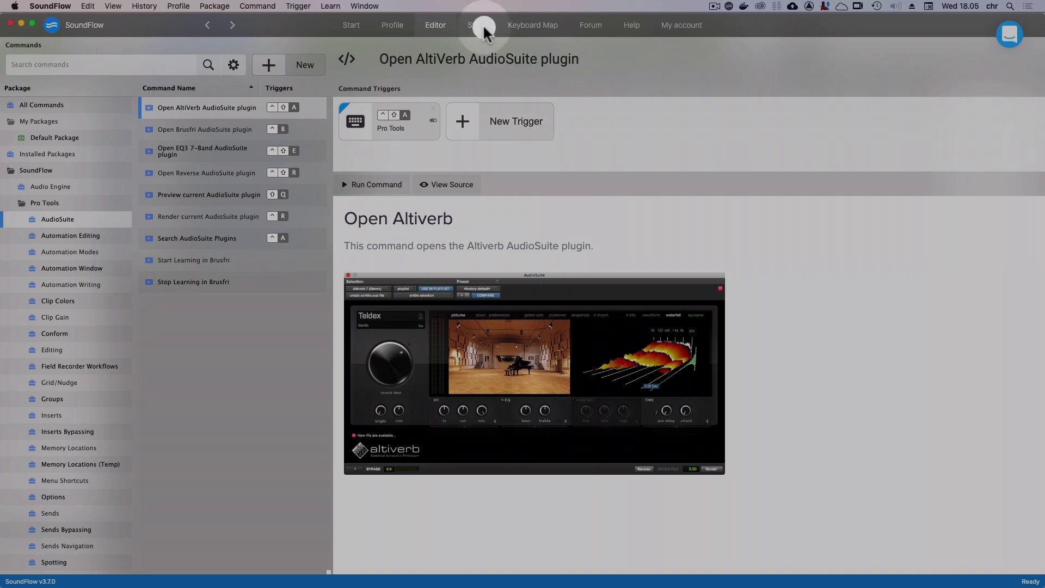
scroll(134, 441, "down", 15)
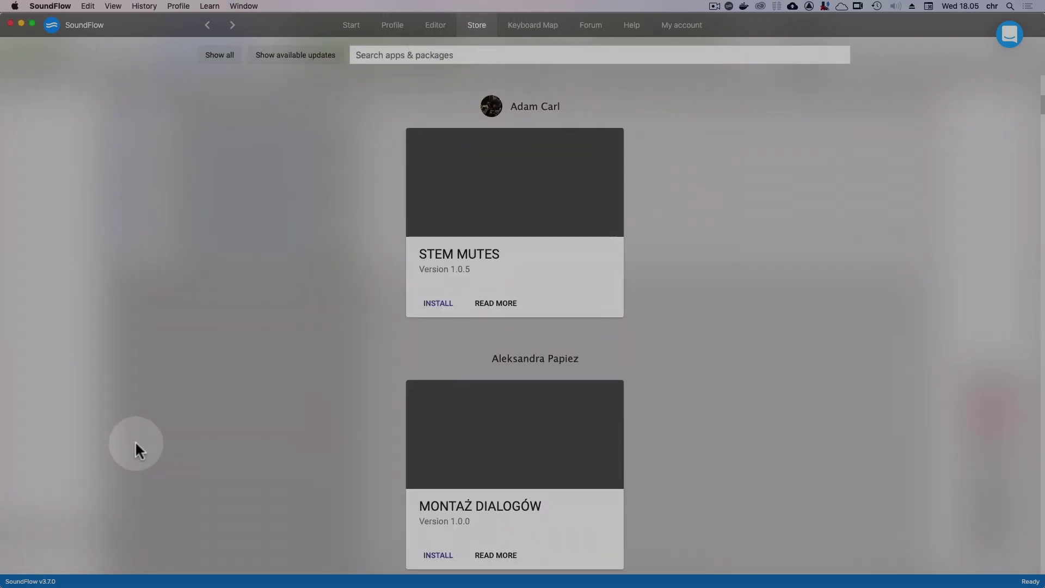
left_click(137, 443)
scroll(135, 441, "down", 10)
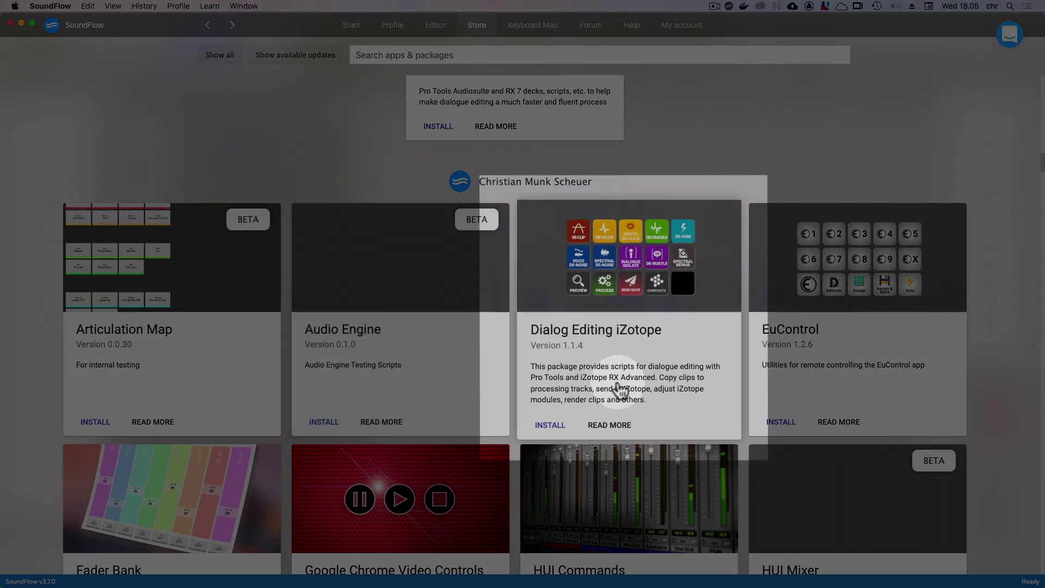
left_click(593, 396)
left_click(556, 429)
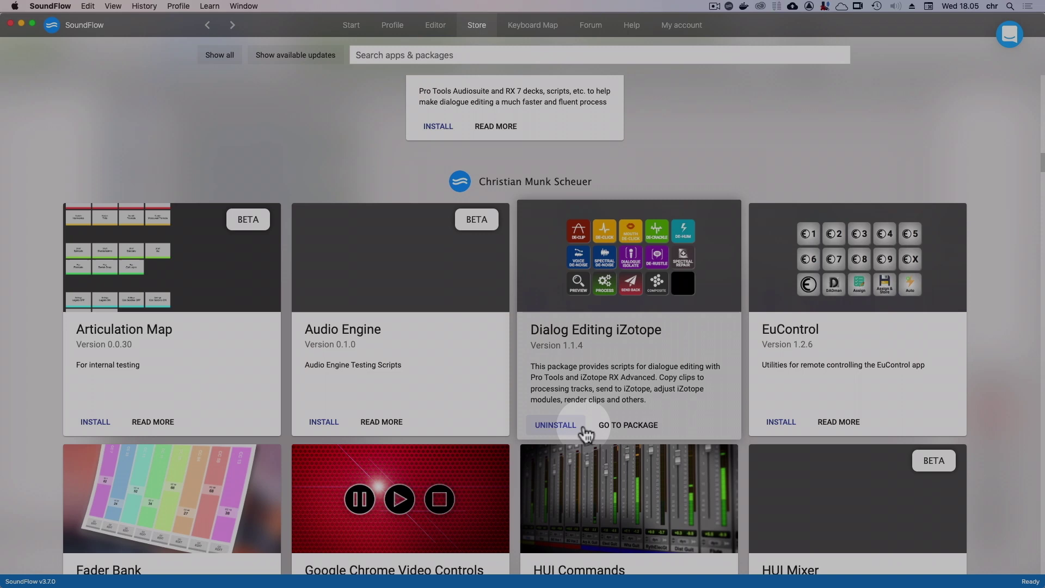
- Open the installed Dialog Editing iZotope 1.1.4 package and review its iZotope RX commands
left_click(630, 437)
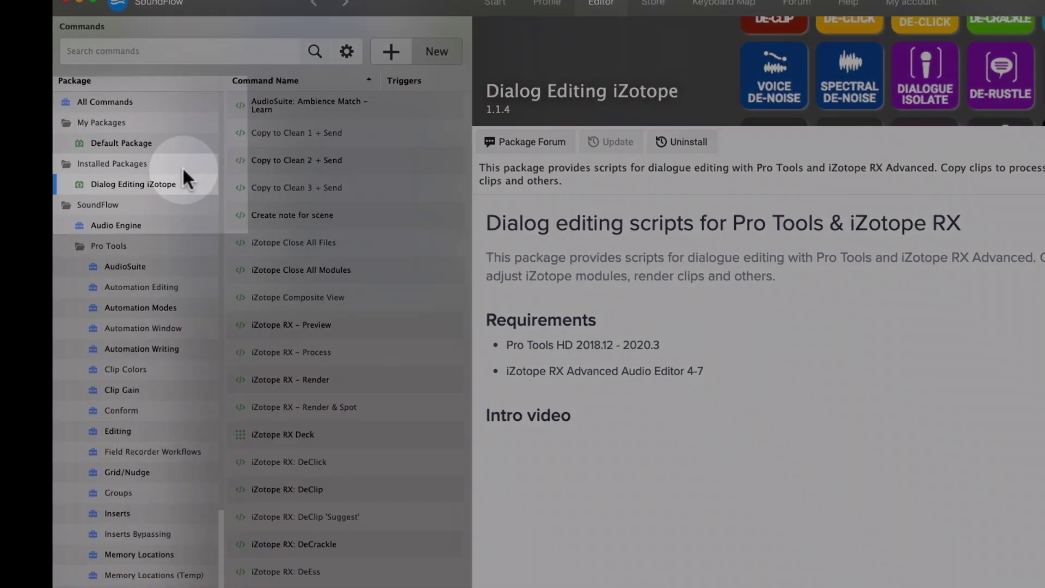
left_click(109, 172)
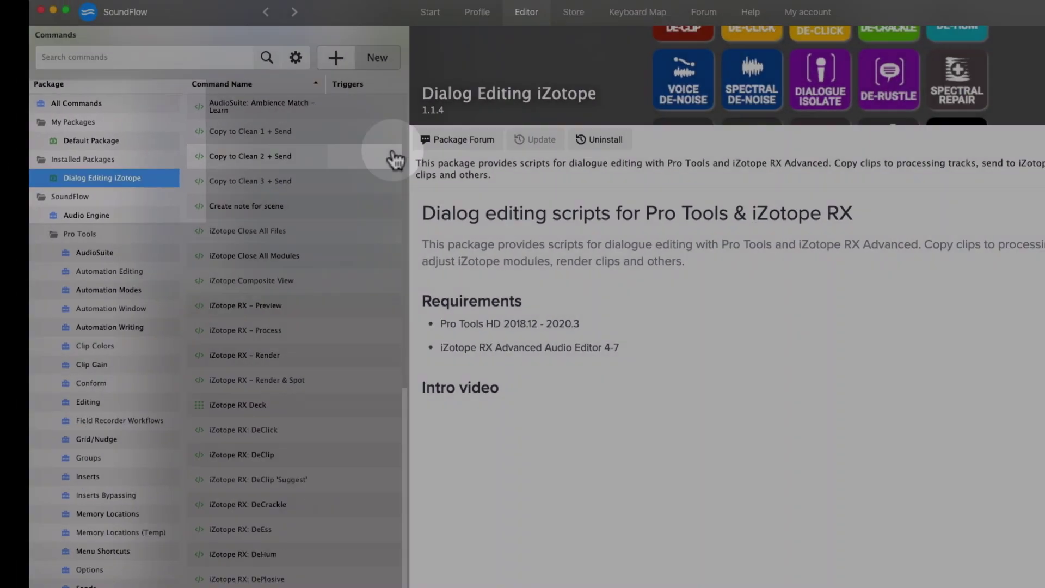
scroll(647, 393, "down", 5)
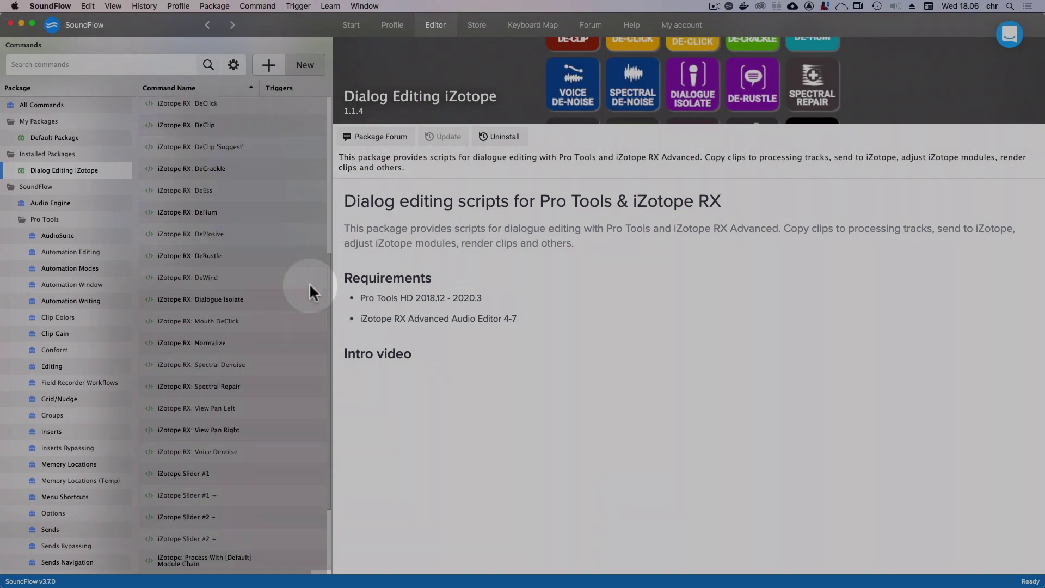
scroll(309, 283, "up", 10)
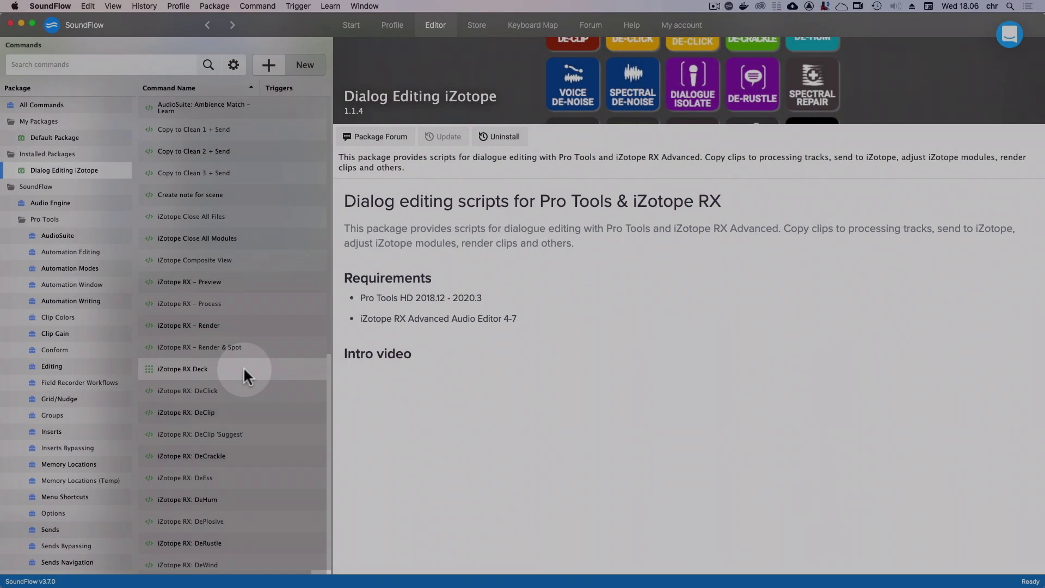
- Select the iZotope RX Deck command and show its Stream Deck Left 5x3 button layout
left_click(243, 369)
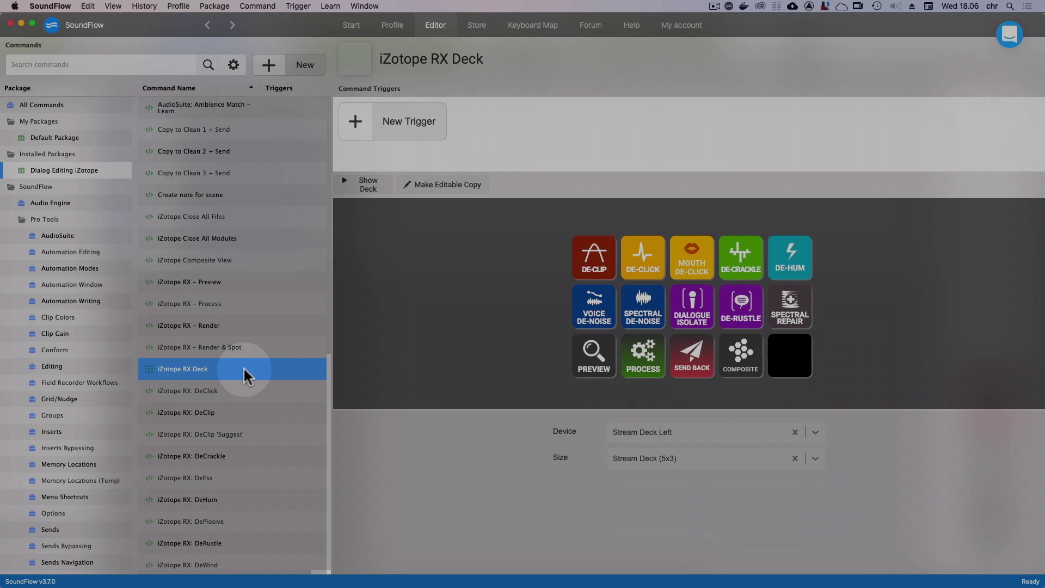
left_click(380, 196)
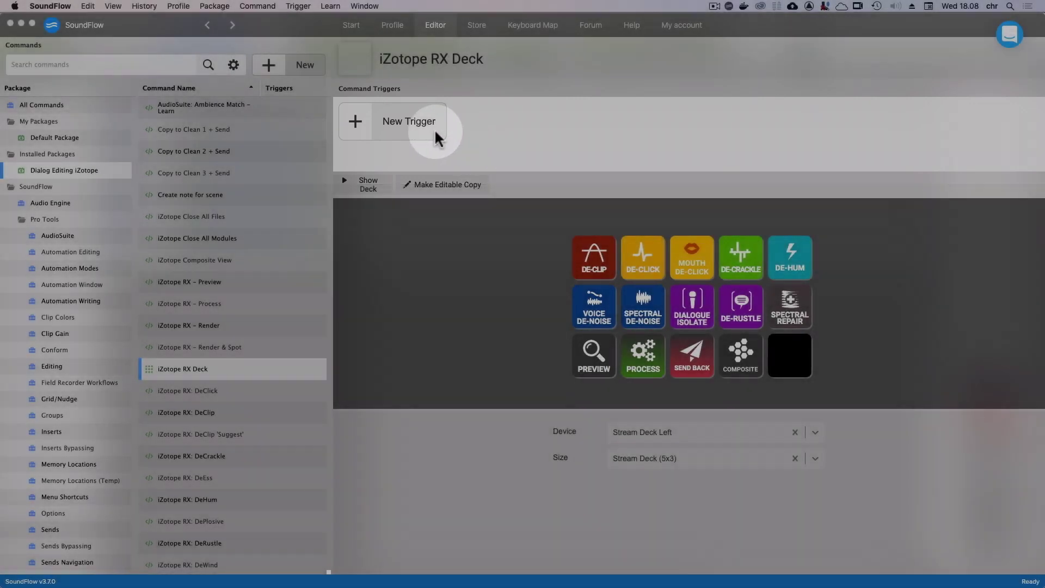
- Add an Application Trigger for the deck: app iZotope RX Audio Editor, event Activate
left_click(433, 136)
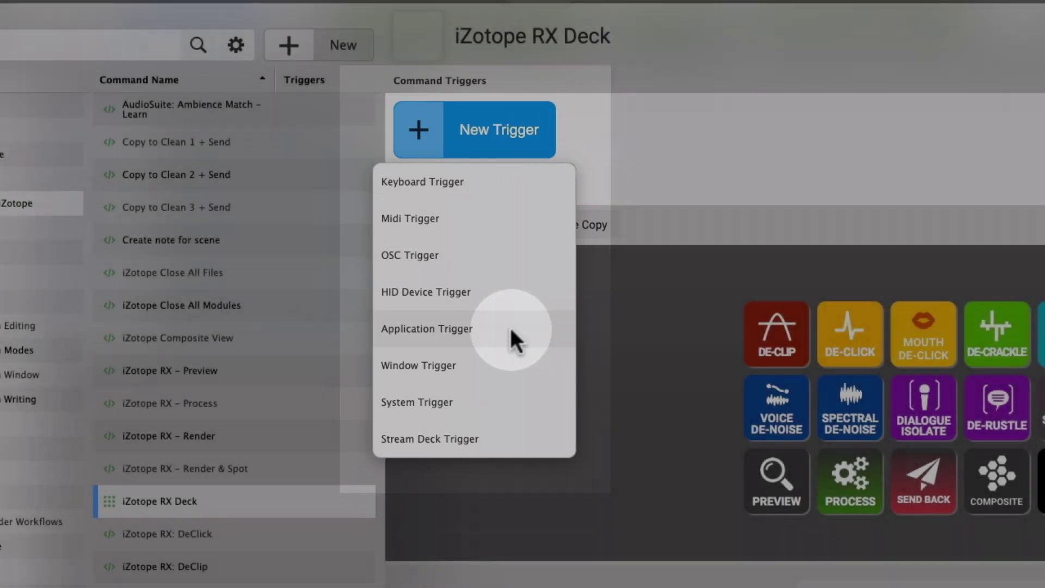
left_click(510, 328)
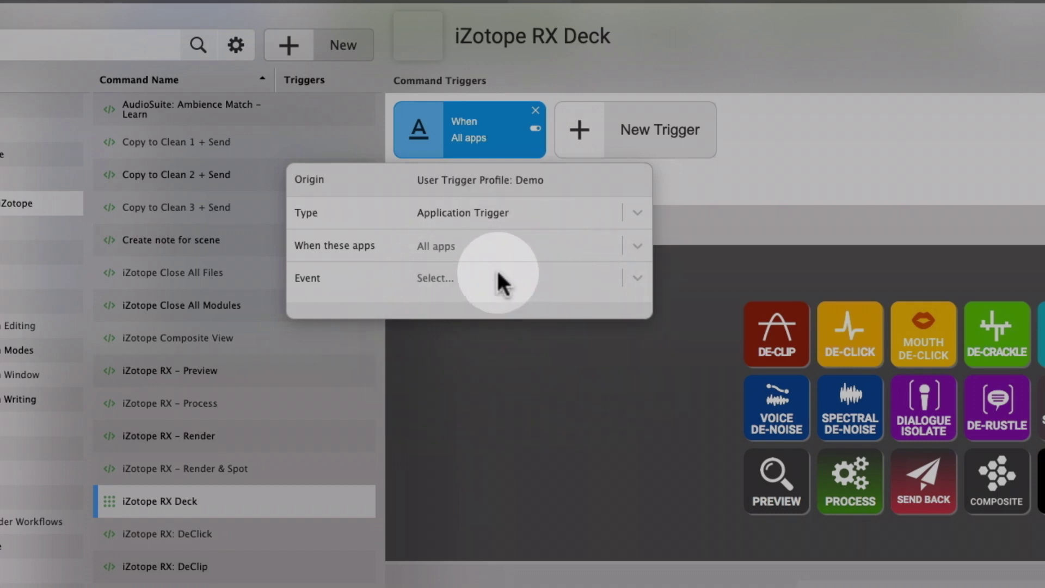
left_click(482, 245)
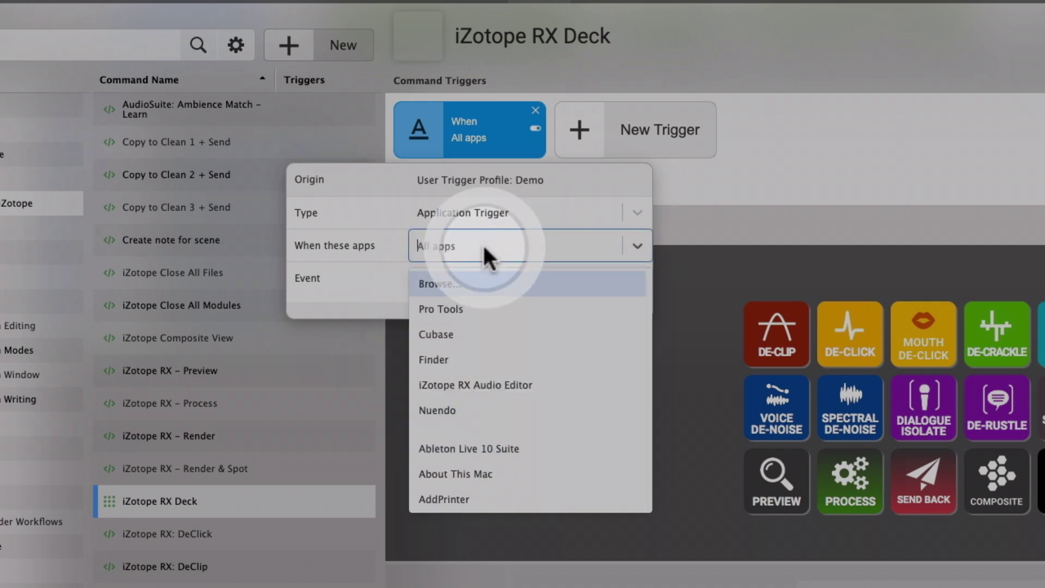
left_click(559, 383)
left_click(520, 277)
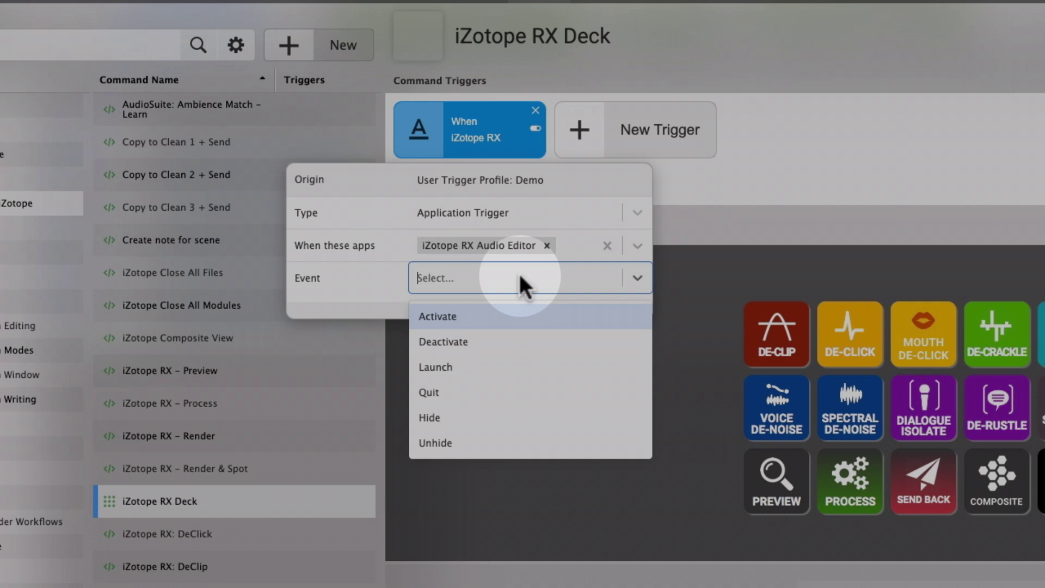
left_click(536, 314)
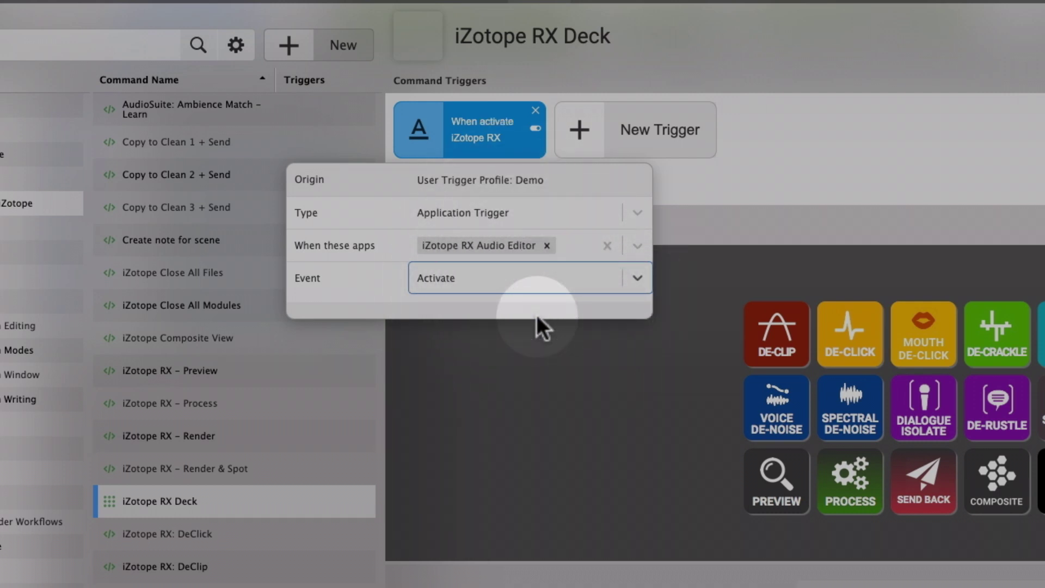
left_click(777, 160)
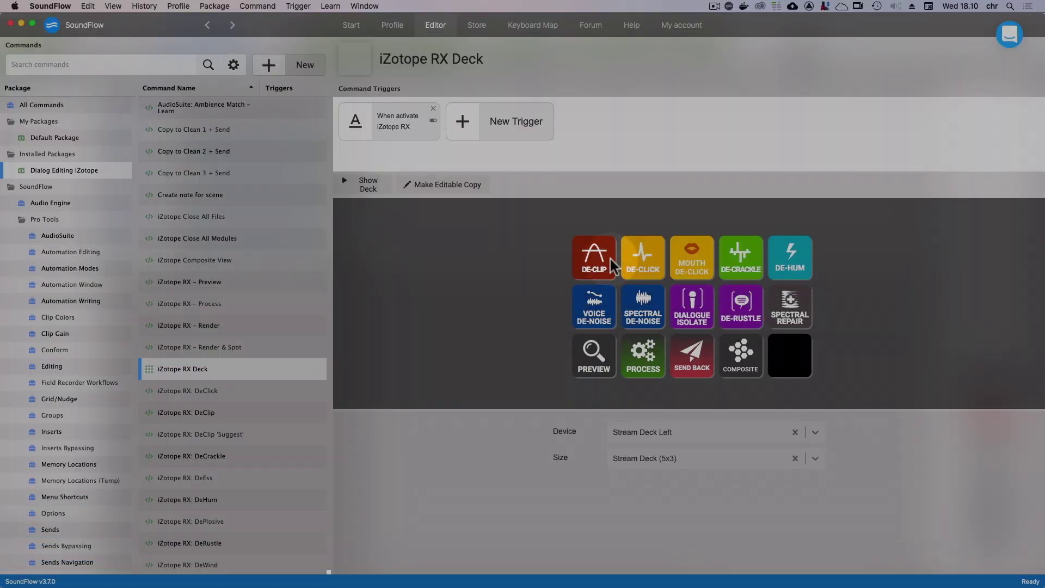
- Check the DE-CLICK button stays a Command rather than a Folder, then request Make Editable Copy
left_click(661, 261)
left_click(629, 270)
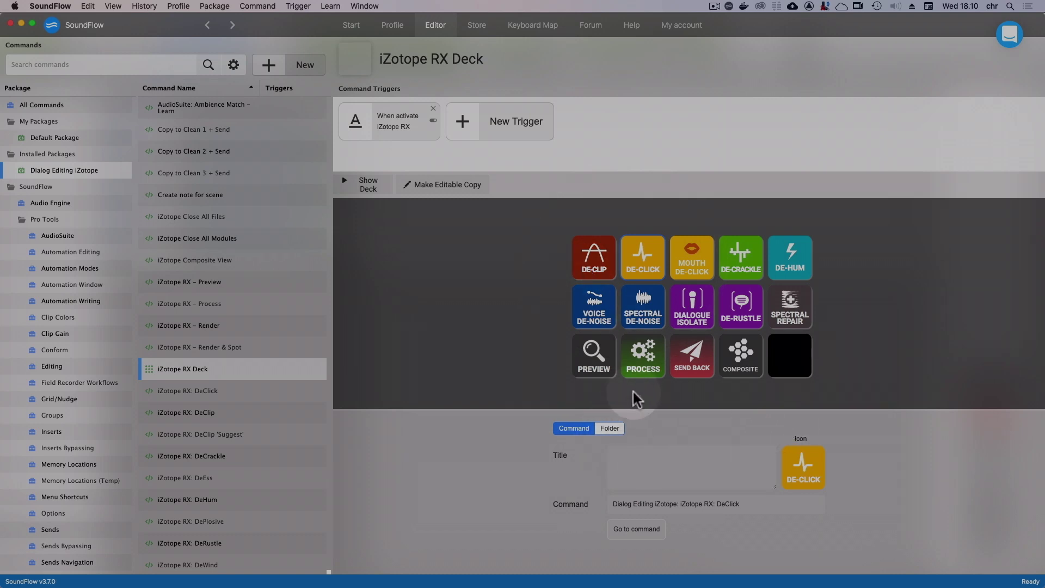
left_click(610, 428)
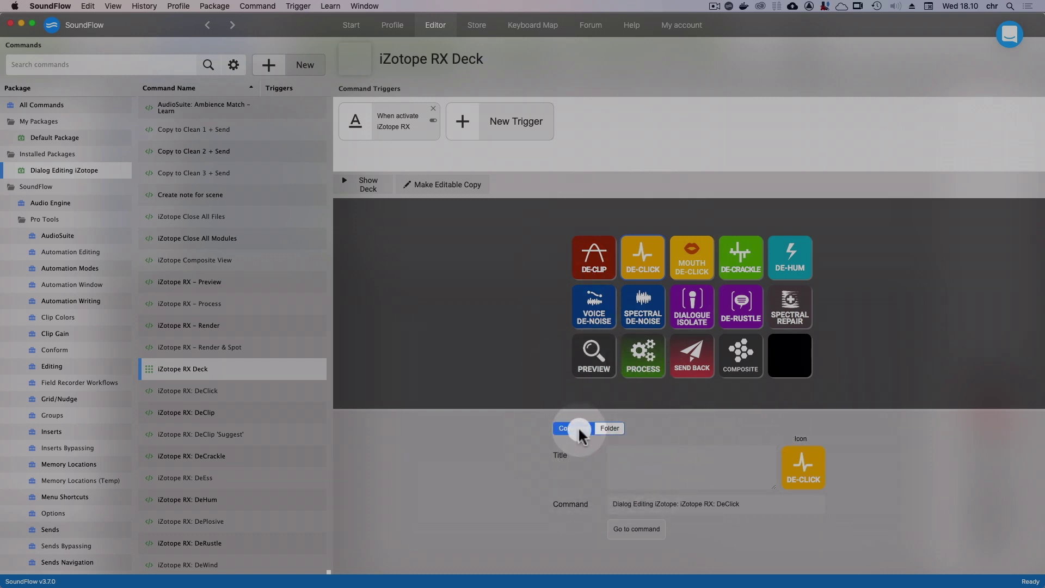
left_click(579, 430)
left_click(508, 307)
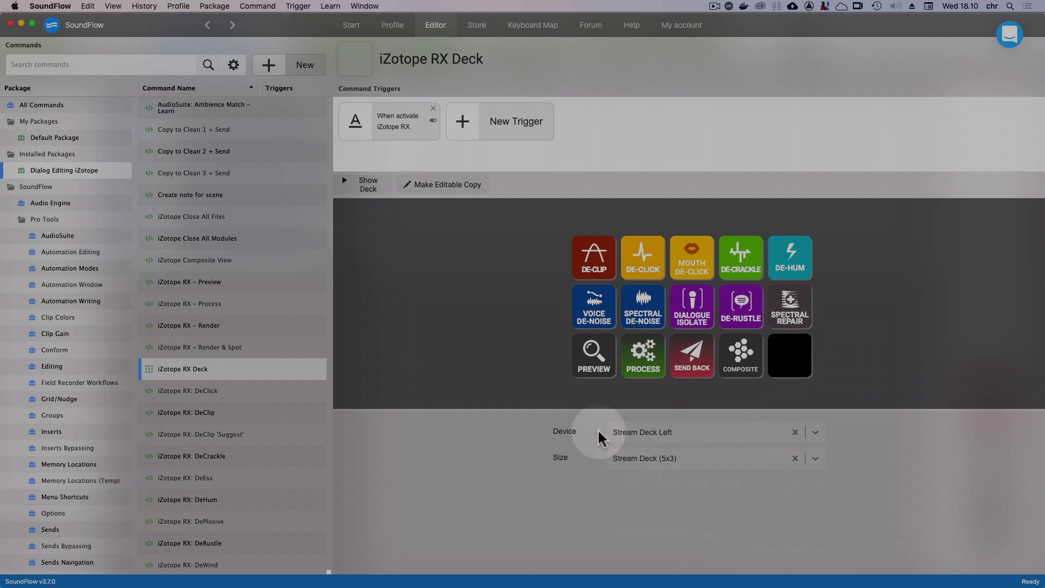
left_click(478, 188)
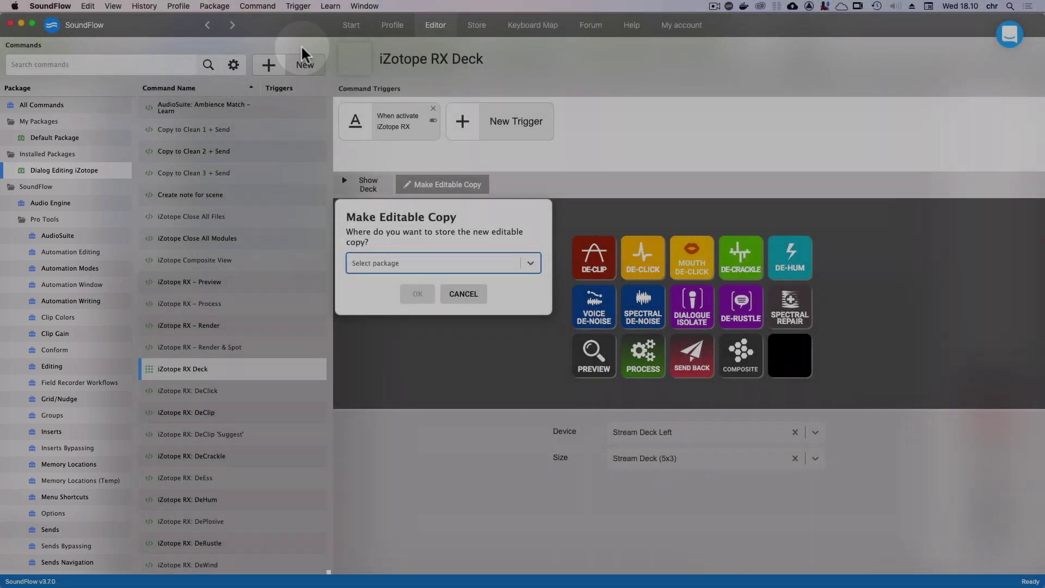
- Create an editable copy of the iZotope RX Deck stored in Default Package
left_click(308, 66)
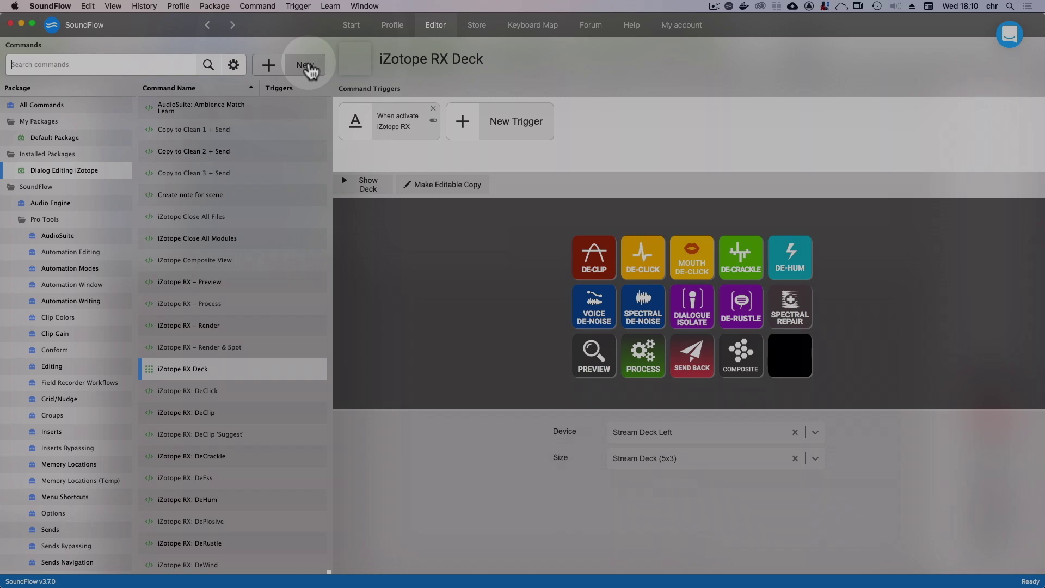
left_click(306, 66)
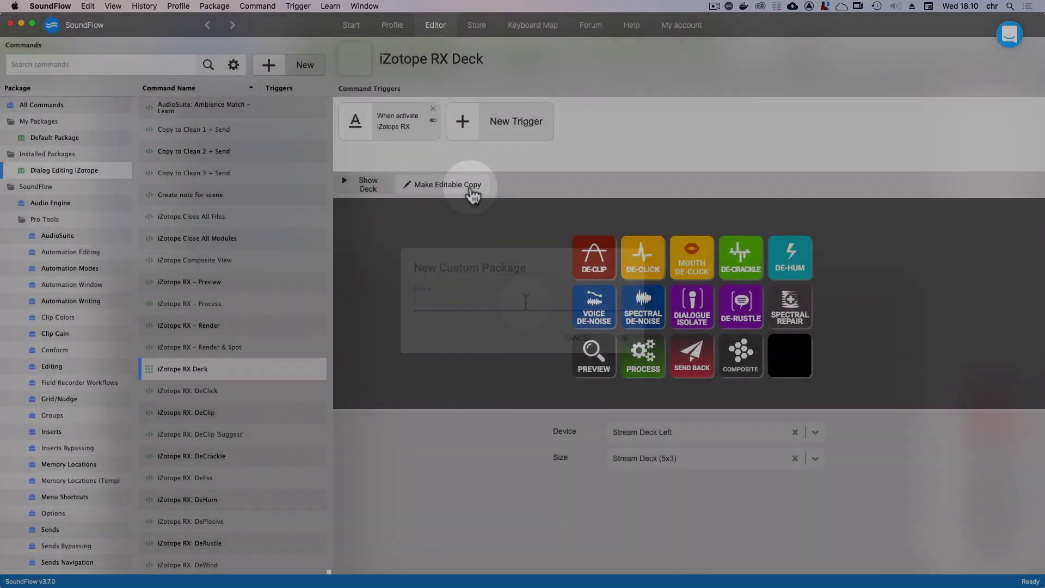
left_click(469, 185)
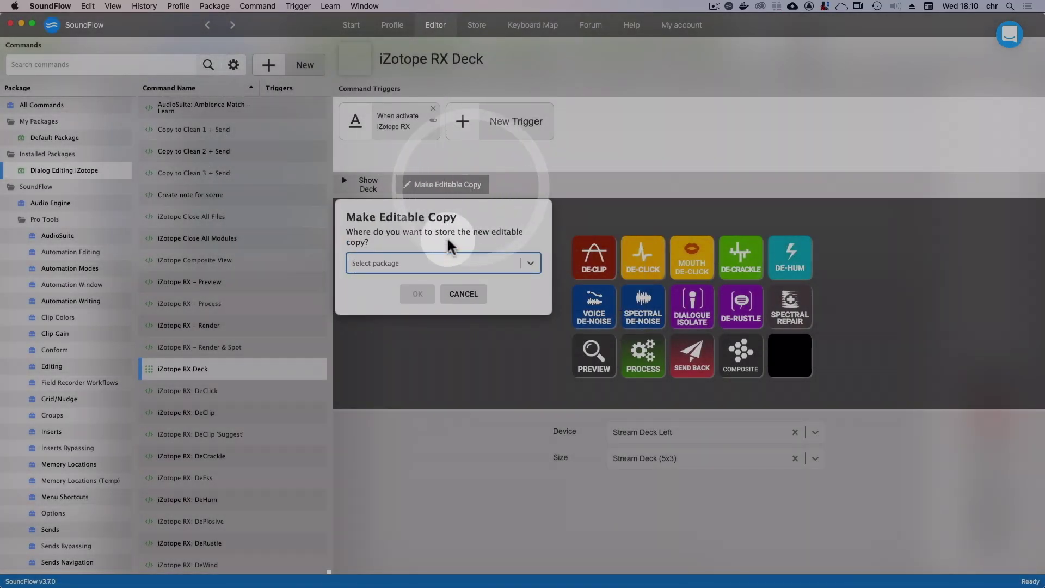
left_click(439, 260)
type("defa")
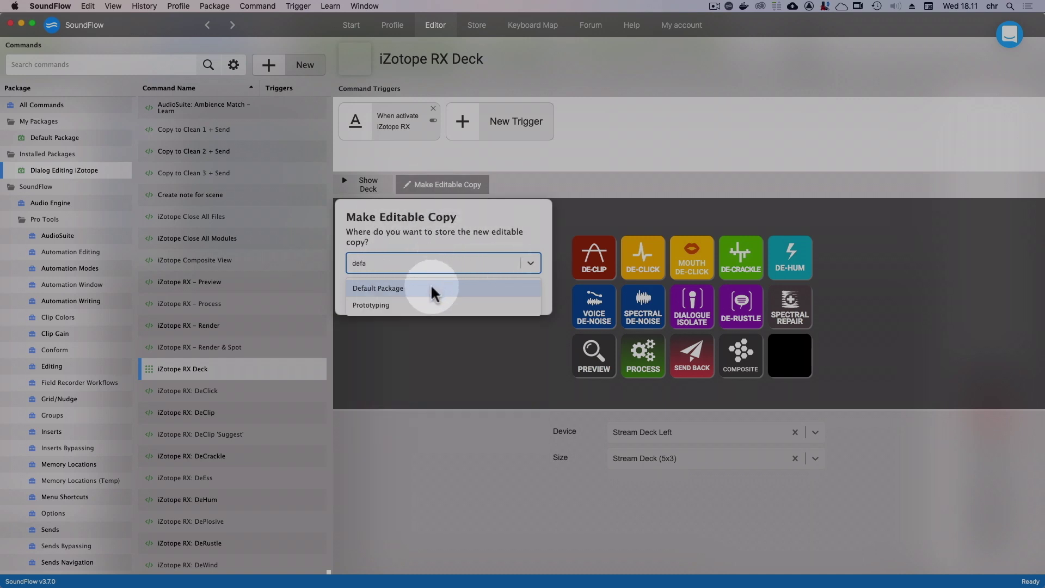
left_click(430, 287)
left_click(420, 295)
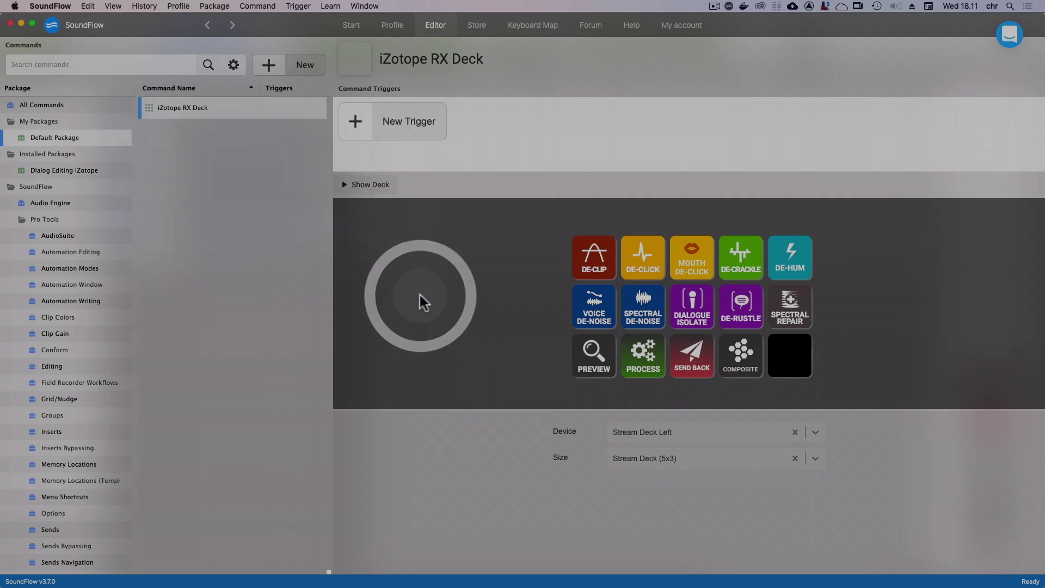
- Move the Composite button into the empty last slot and keep the deck on Stream Deck Left
left_click(728, 360)
left_click_drag(727, 360, 780, 362)
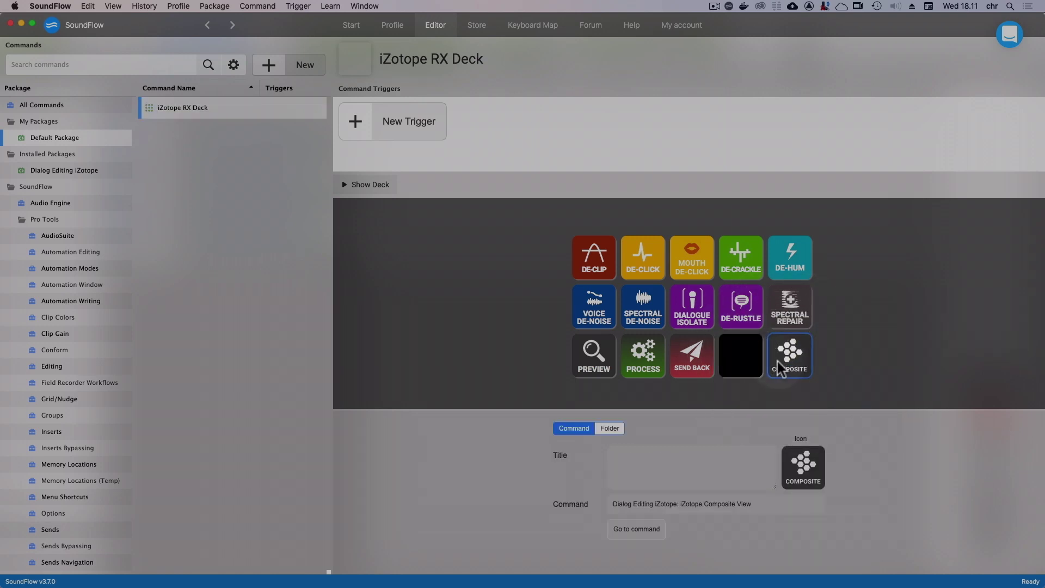
left_click(520, 313)
left_click(701, 440)
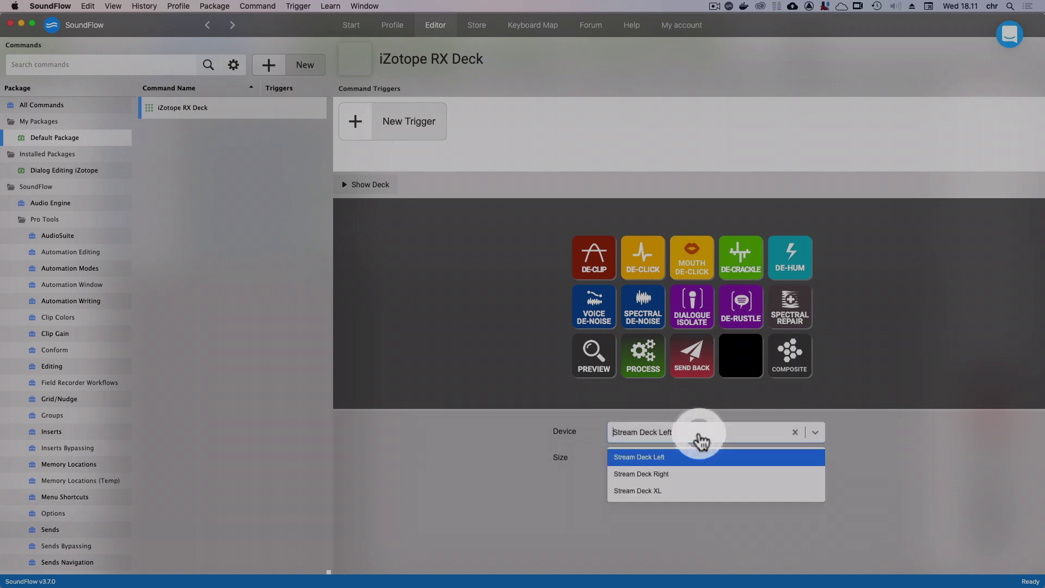
left_click(701, 471)
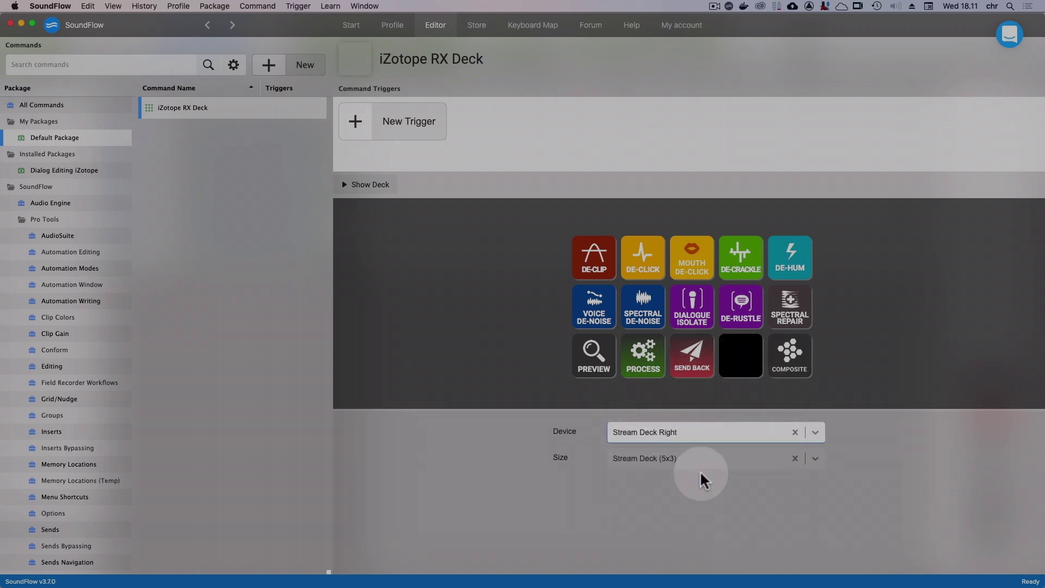
left_click(708, 440)
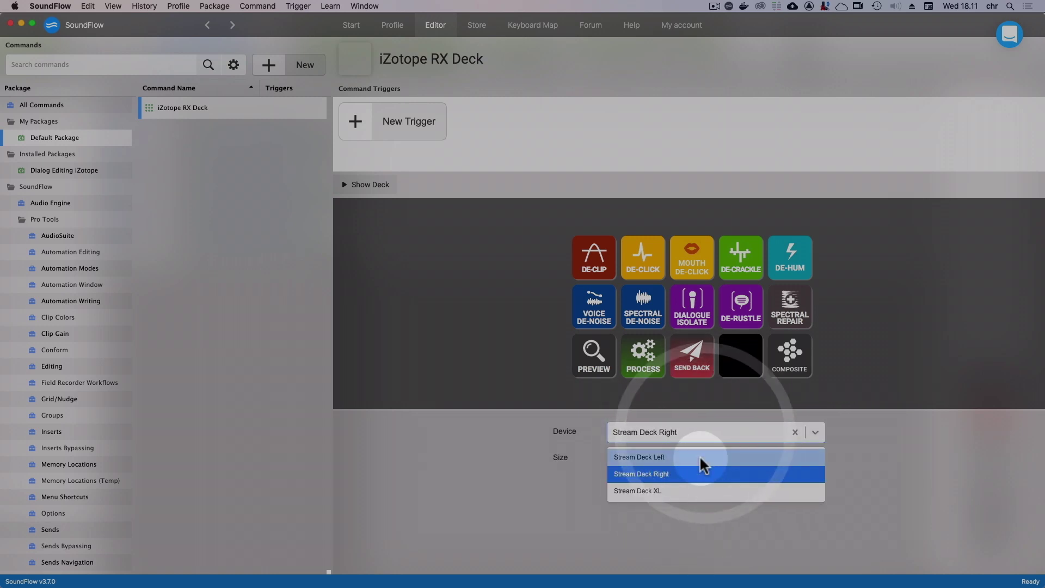
left_click(701, 457)
left_click(698, 480)
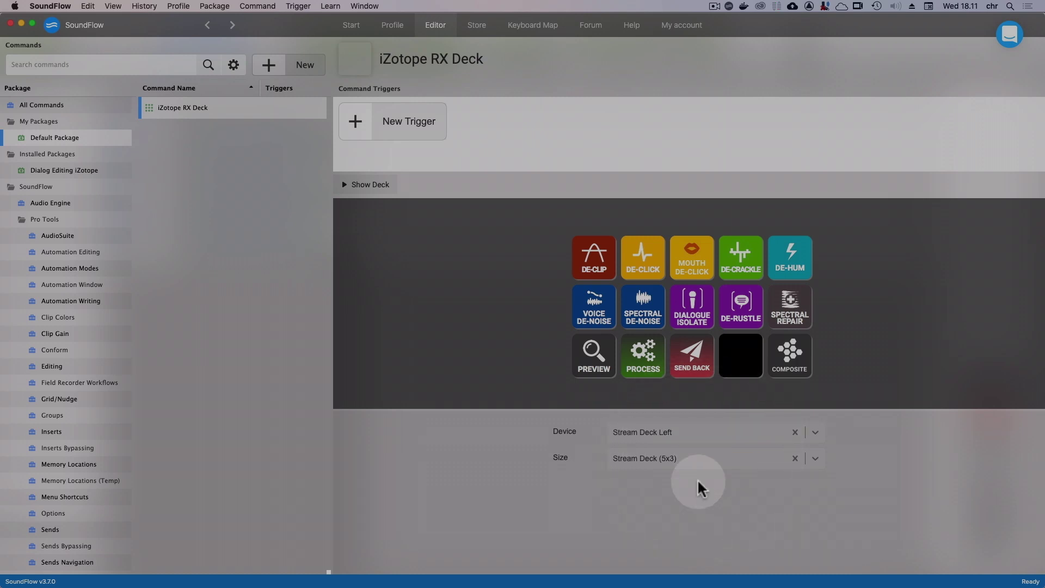
- Give the copy an iZotope RX Audio Editor Activate trigger, then go to the Dialog Editing iZotope package
left_click(411, 131)
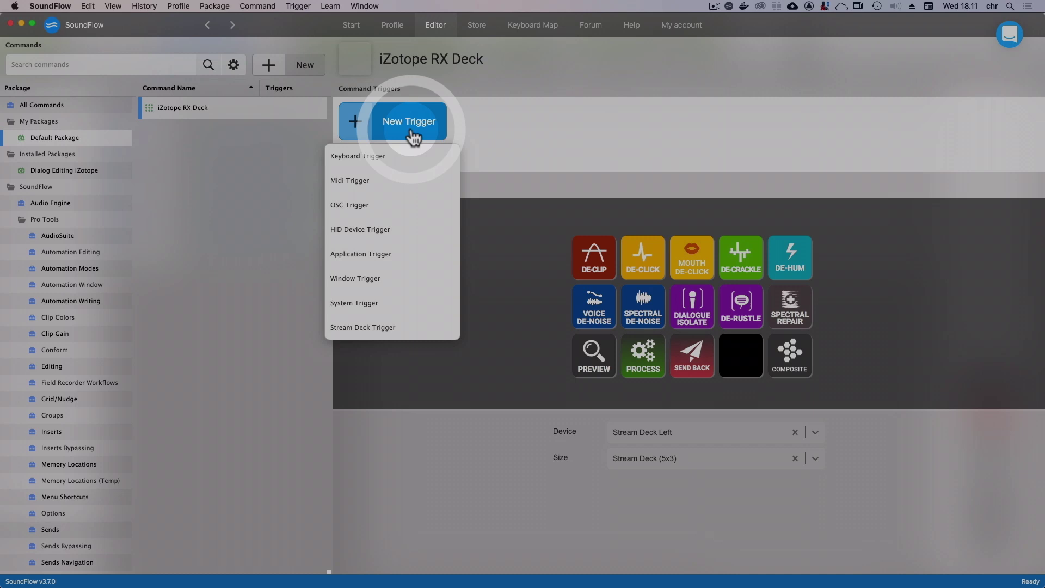
left_click(420, 252)
left_click(420, 199)
left_click(443, 292)
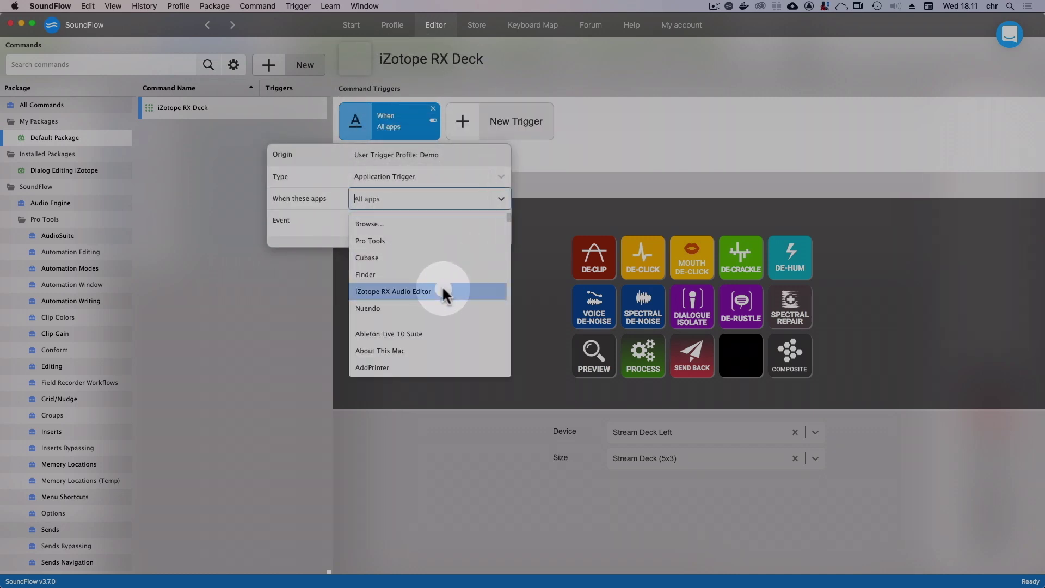
left_click(420, 224)
left_click(422, 248)
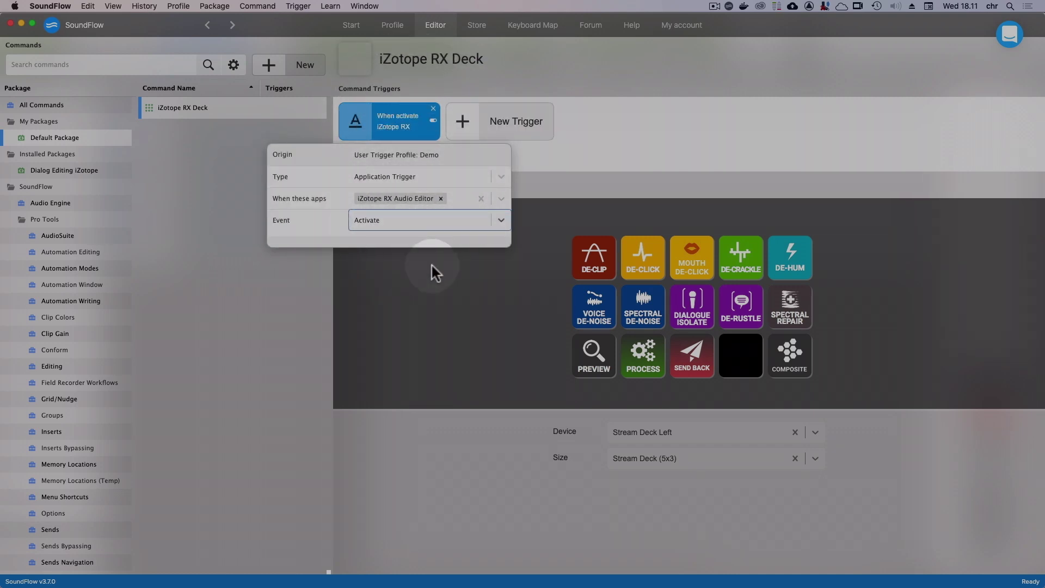
left_click(430, 265)
left_click(108, 165)
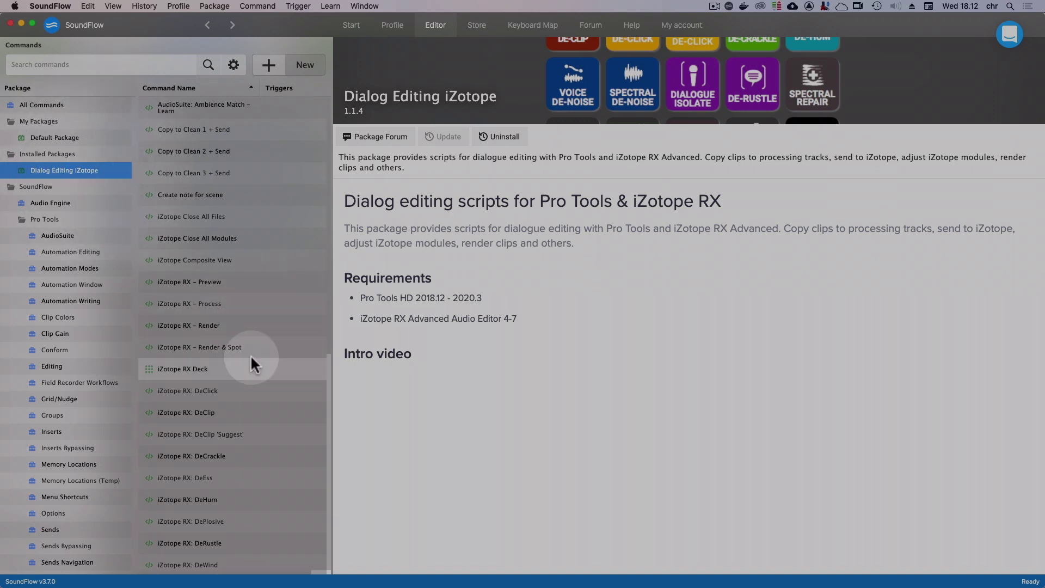
- Remove the trigger from the package's original iZotope RX Deck and go to Default Package
left_click(252, 365)
left_click(416, 136)
left_click(433, 108)
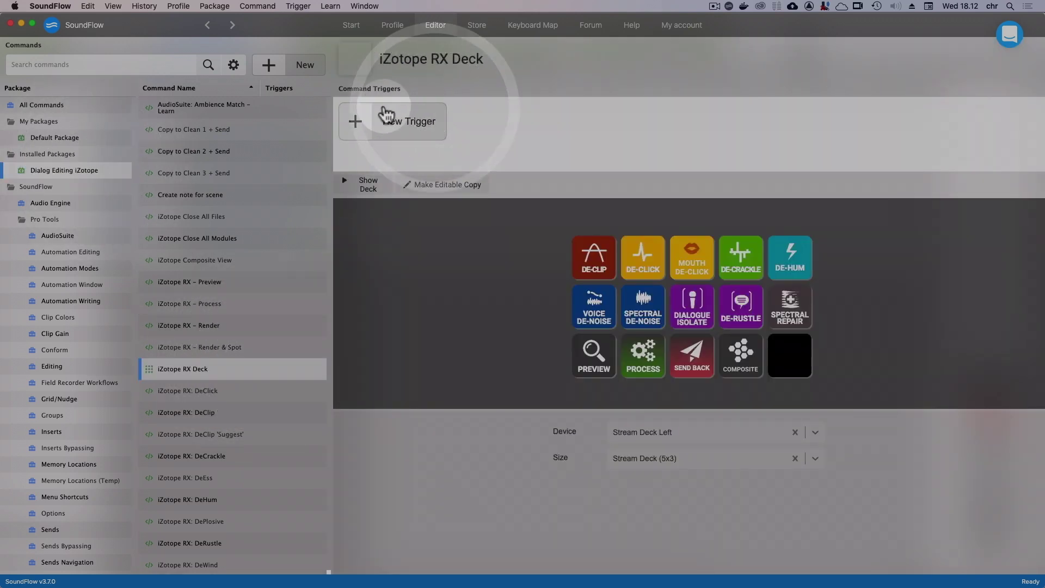
left_click(101, 137)
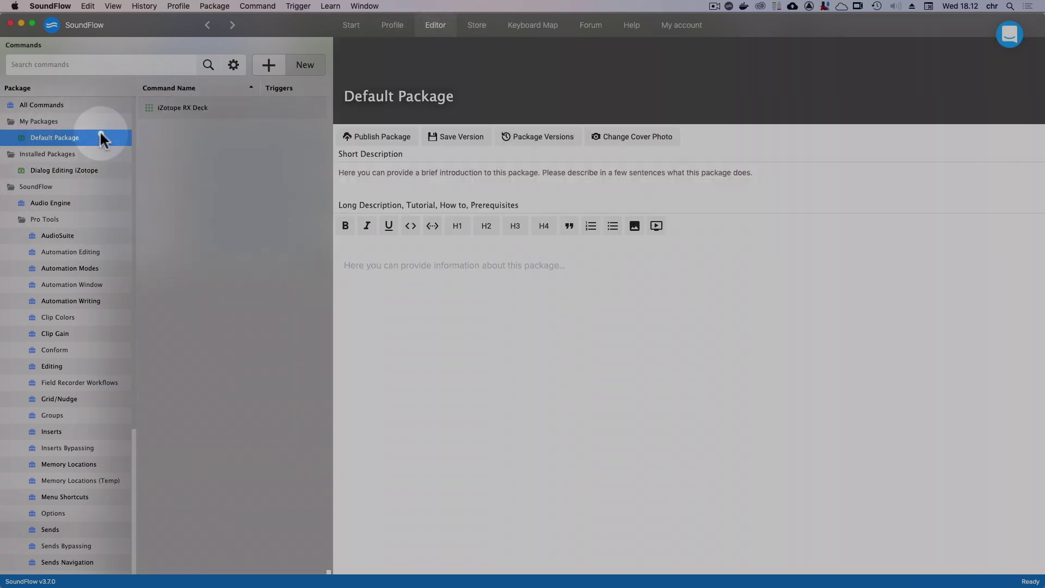
left_click(256, 109)
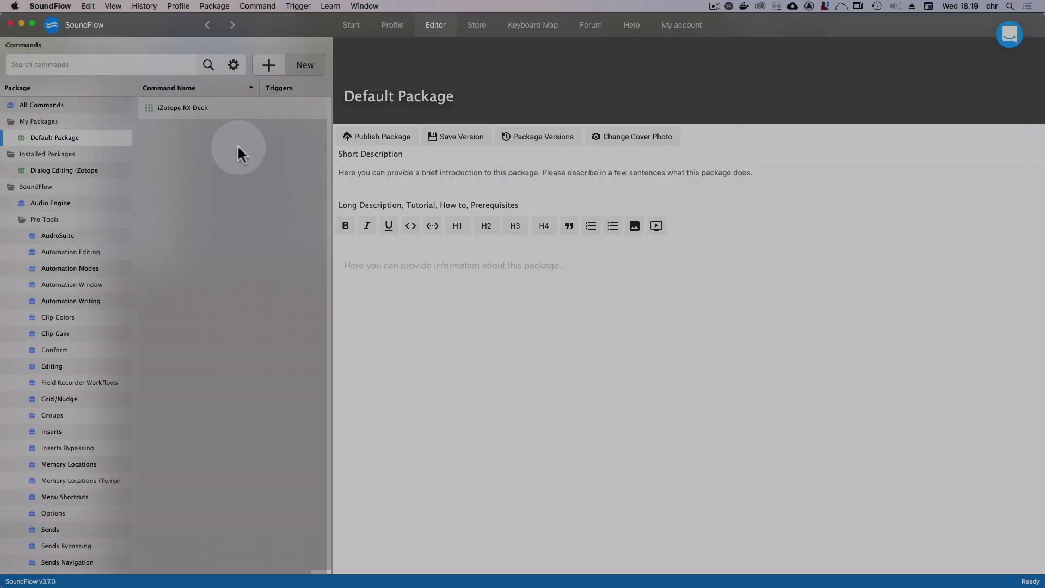
- Create a new deck named 'Pro Tools Deck' in Default Package
left_click(289, 70)
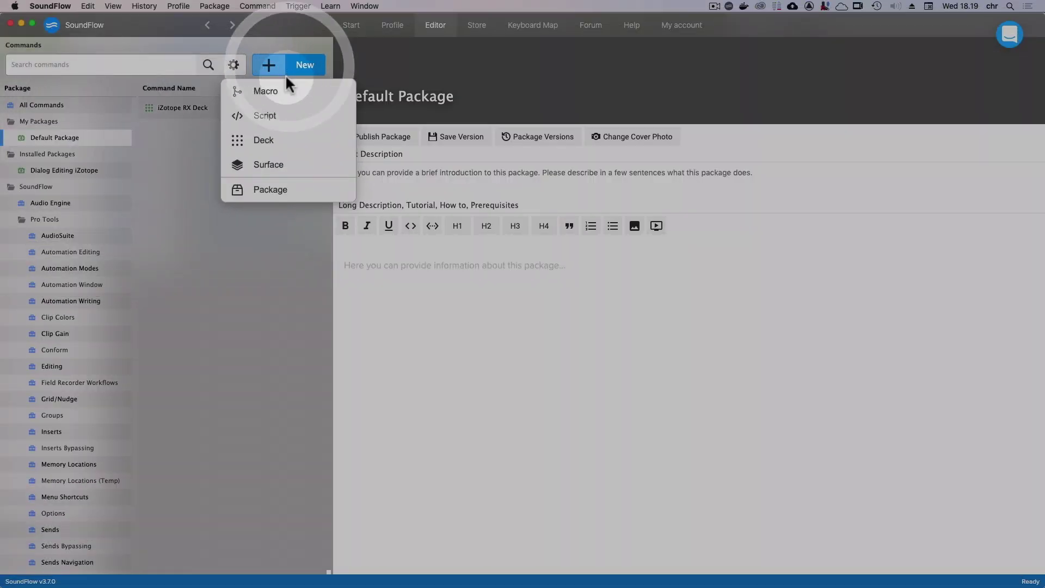
left_click(292, 140)
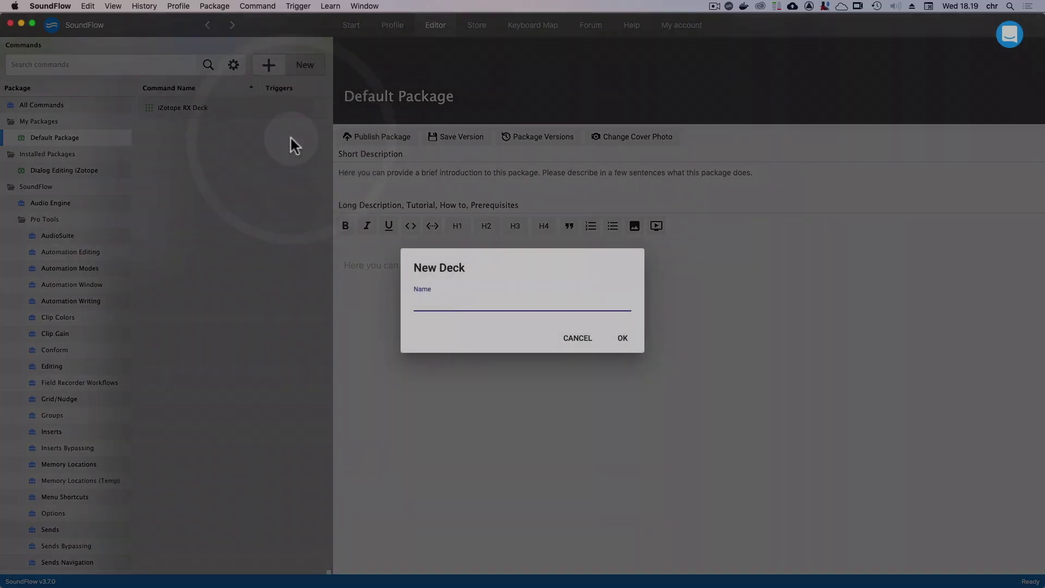
type("Pro Tools Deck")
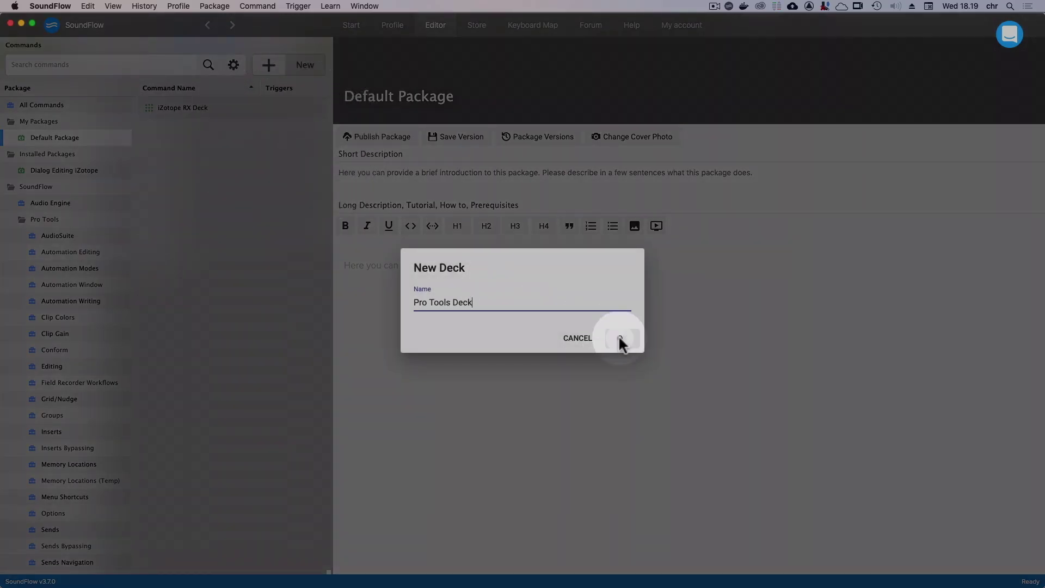
left_click(622, 338)
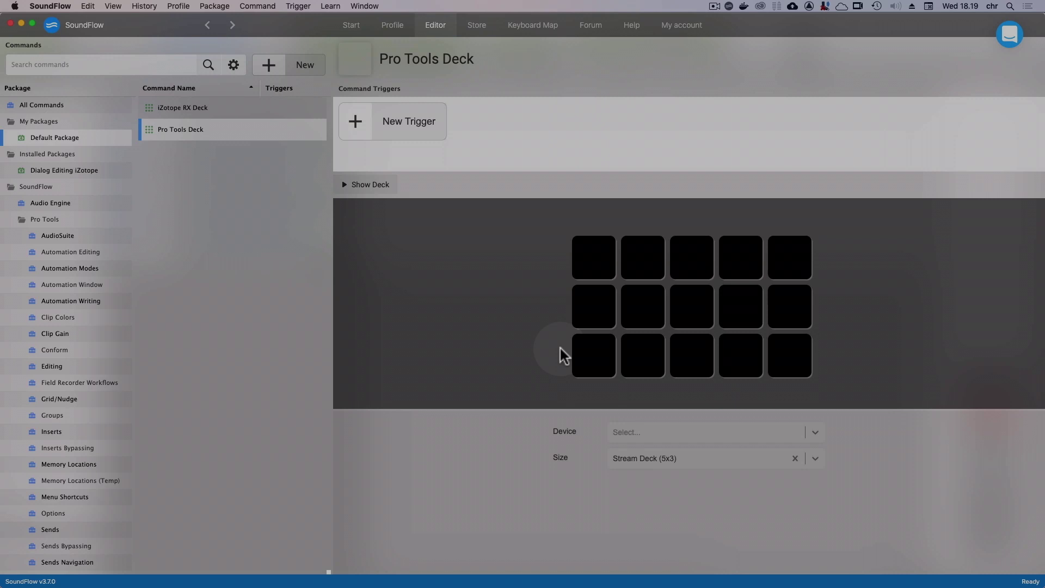
left_click(525, 354)
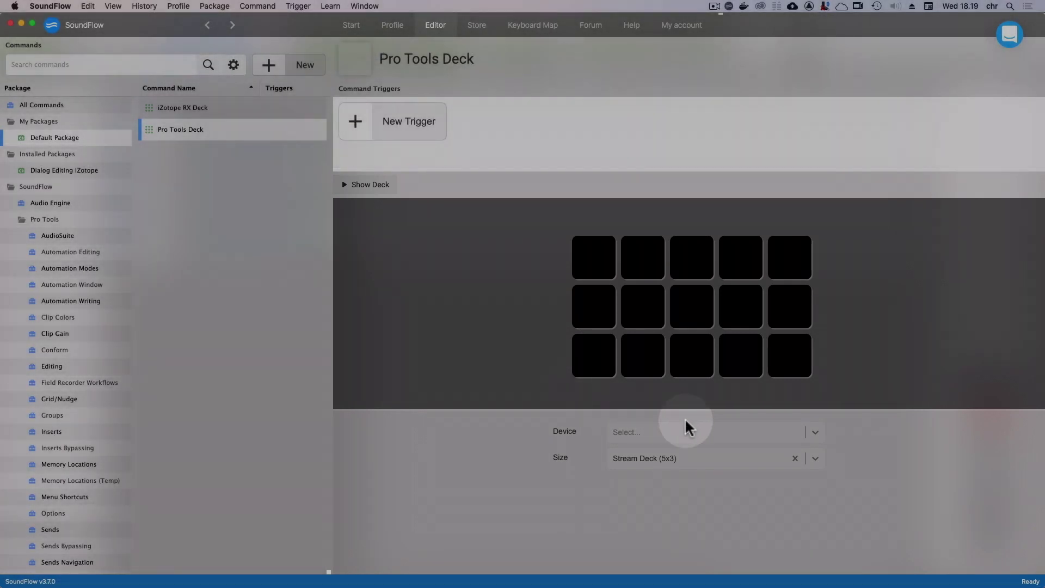
- Assign the deck to Stream Deck Left with the Stream Deck (5x3) size, after trying XL (8x4)
left_click(751, 436)
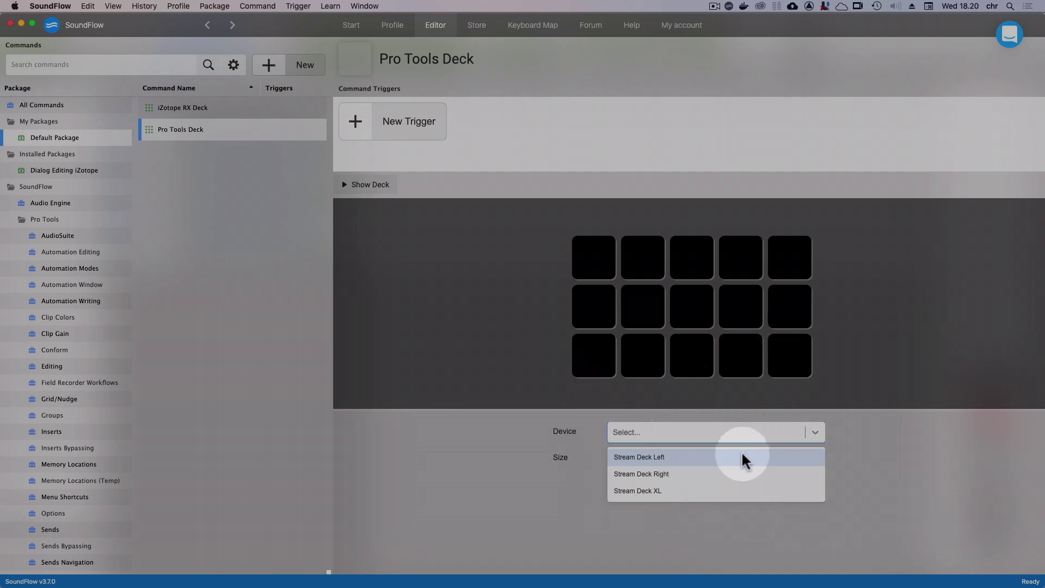
left_click(743, 457)
left_click(745, 462)
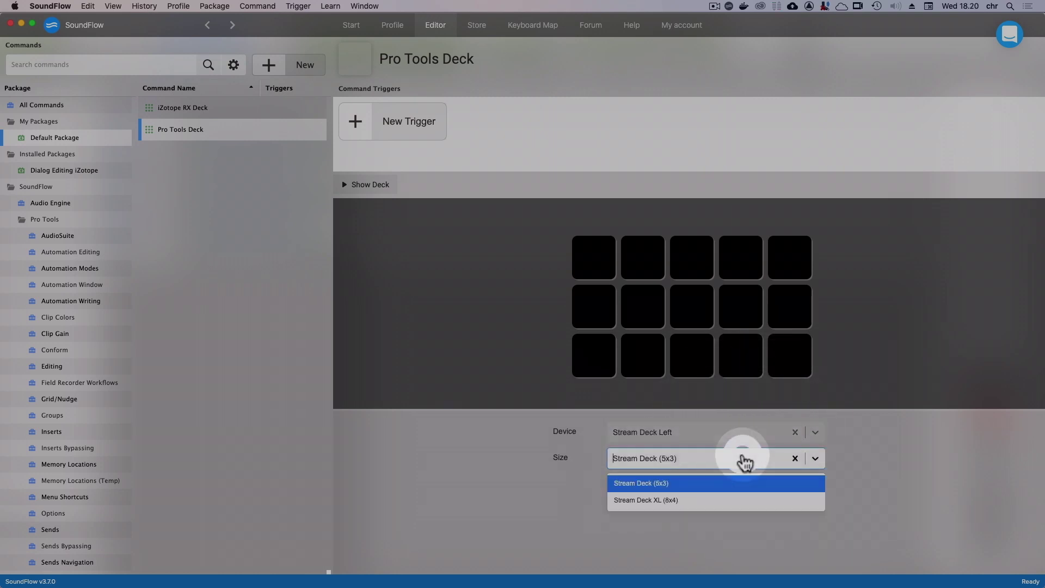
left_click(733, 499)
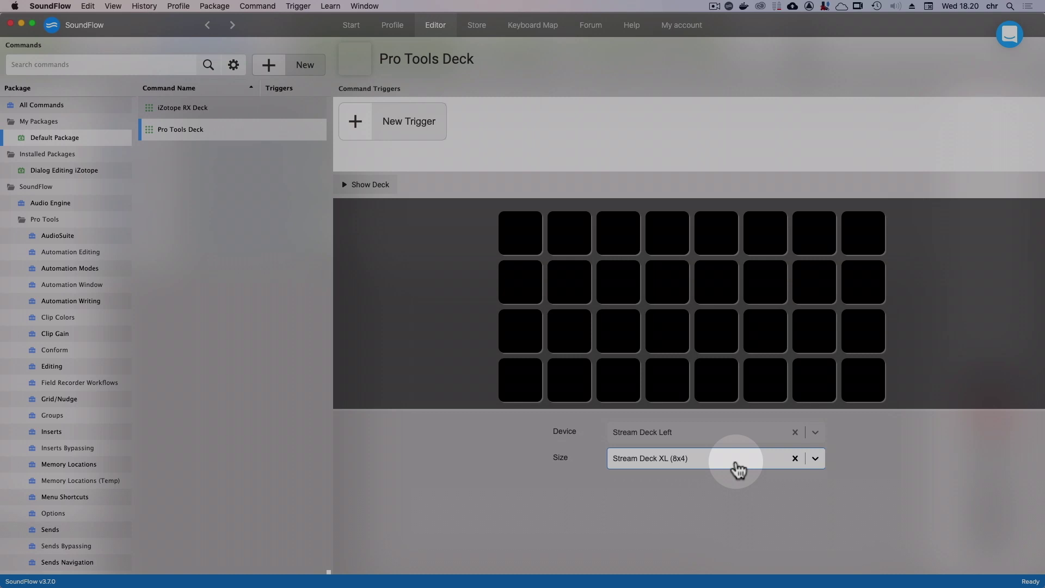
left_click(737, 466)
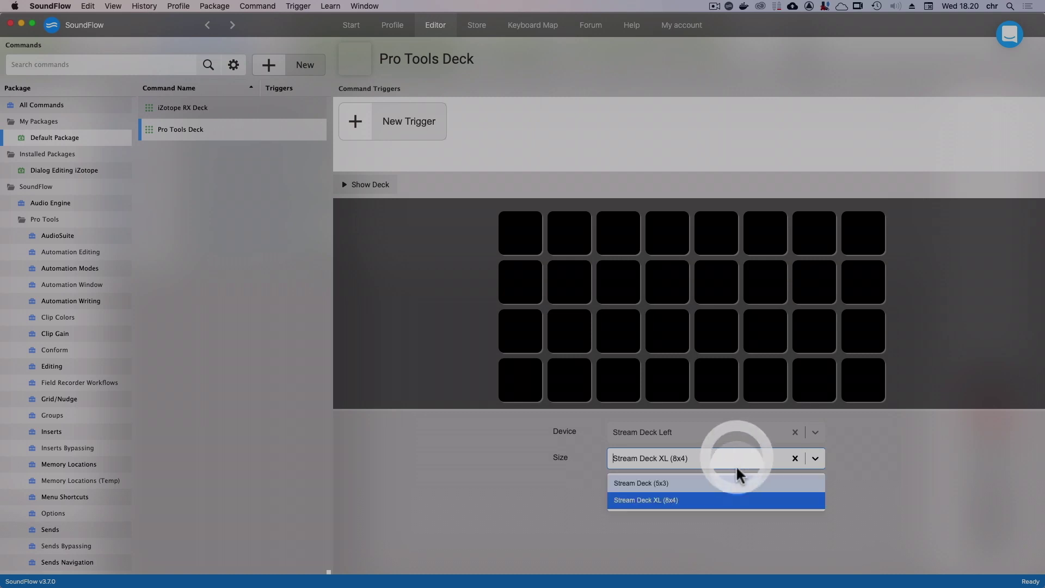
left_click(733, 483)
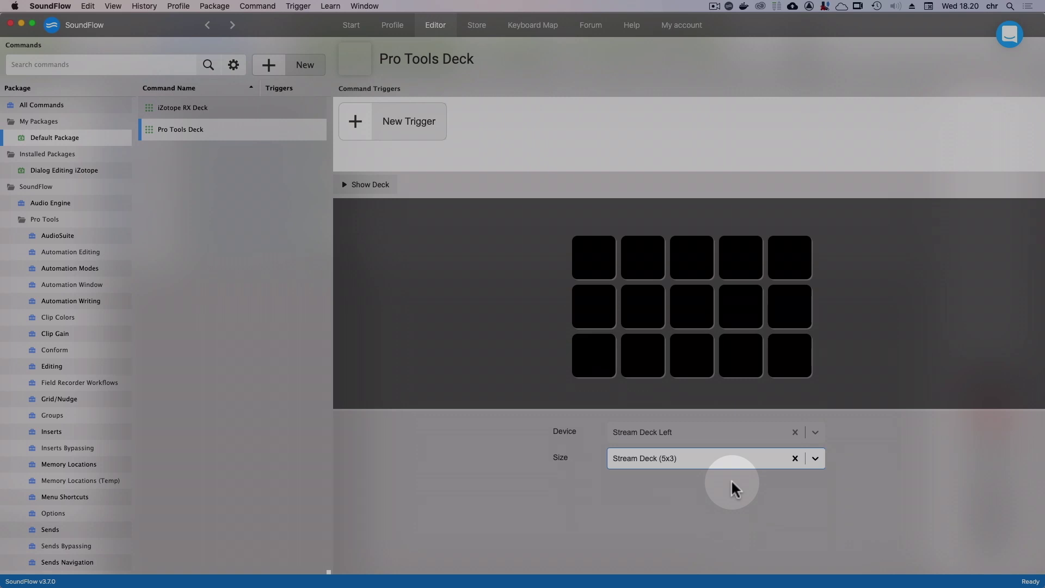
- Title the Pro Tools Deck's top-left button 'Preview'
left_click(602, 271)
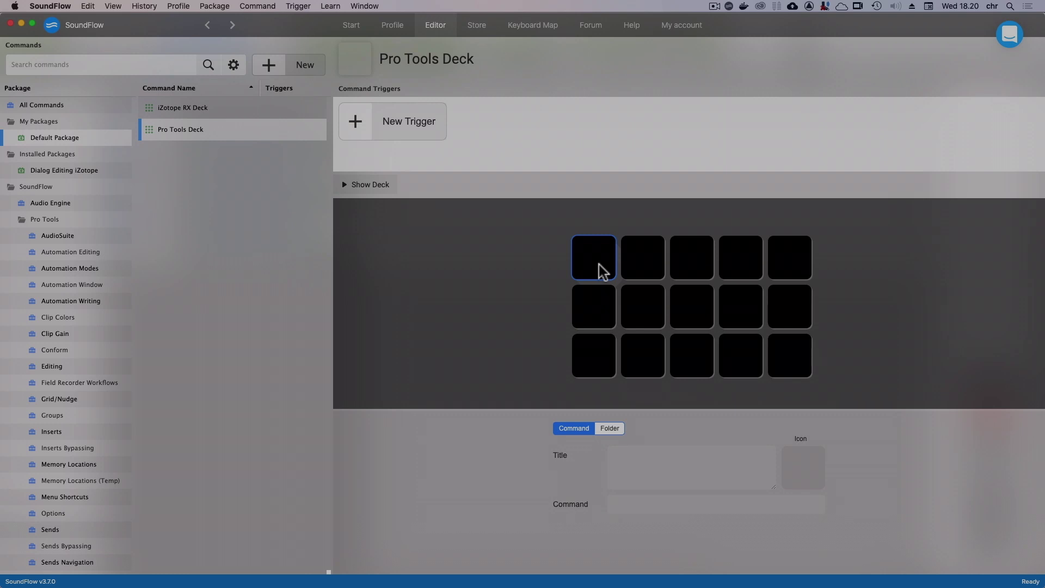
left_click(671, 459)
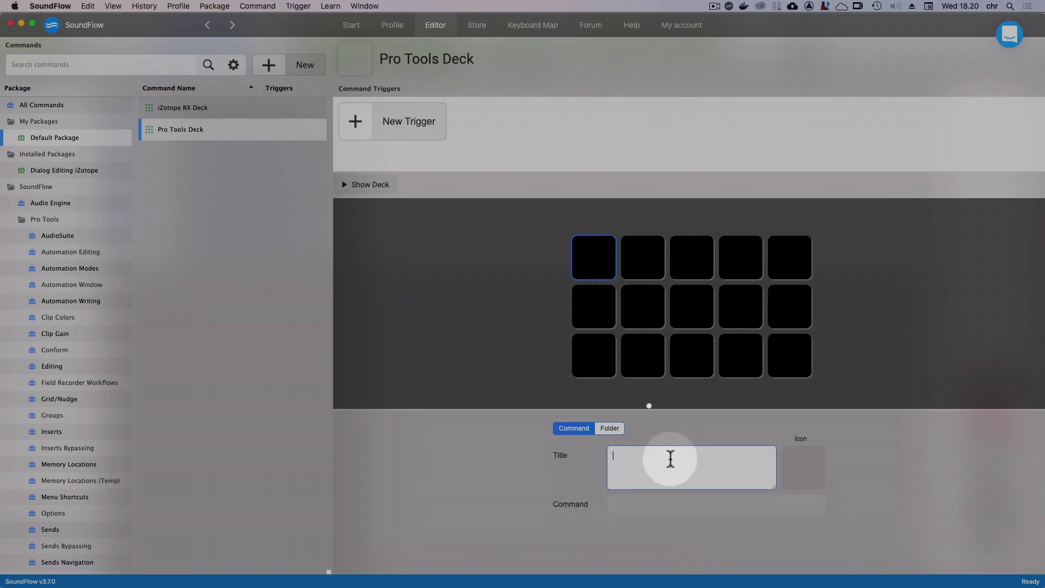
type("Preview")
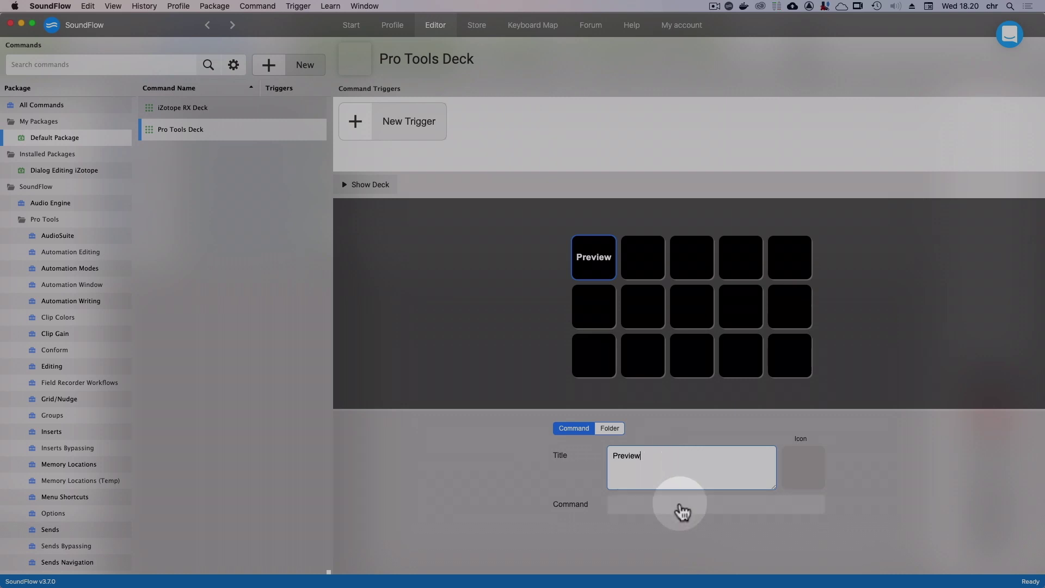
- Assign the Toggle Preview command to the Preview button and show the deck
left_click(681, 508)
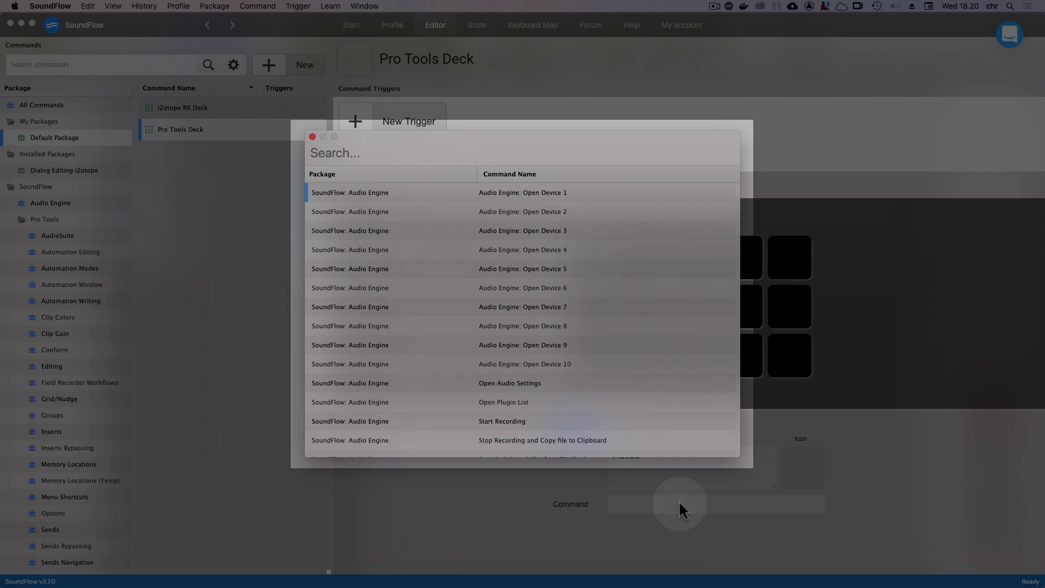
type("Preview")
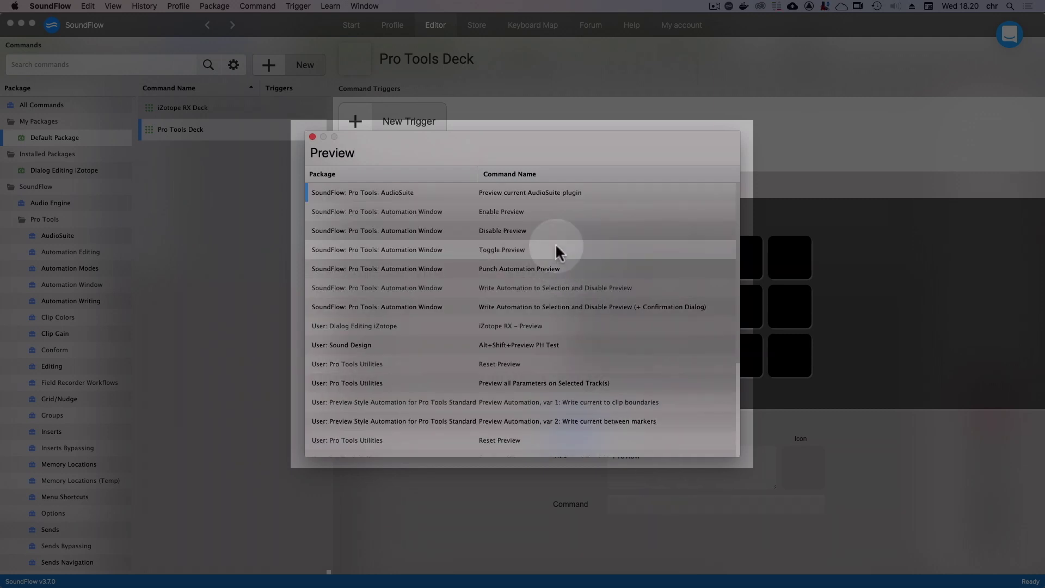
left_click(556, 249)
left_click(556, 246)
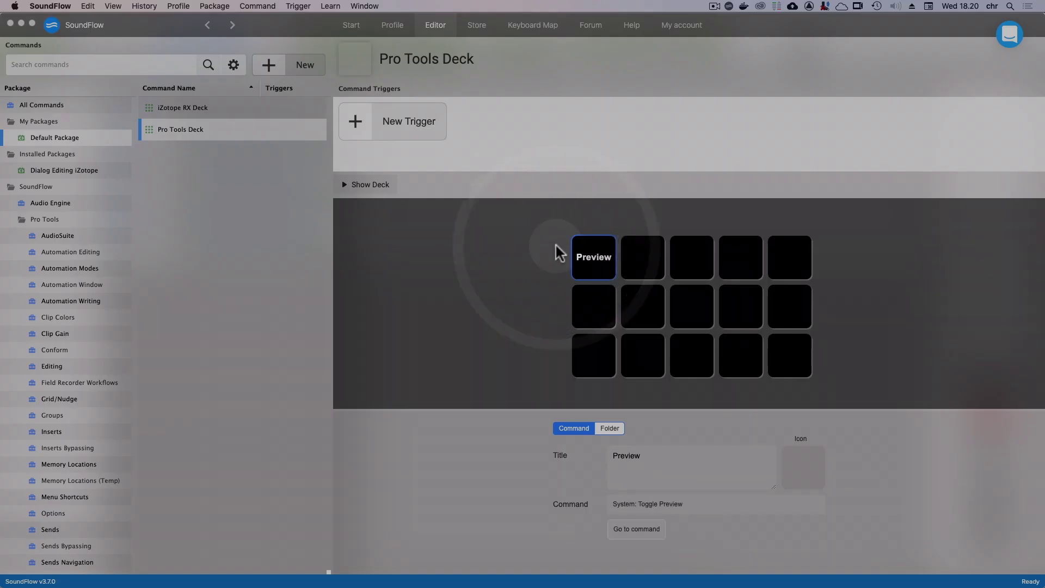
left_click(391, 188)
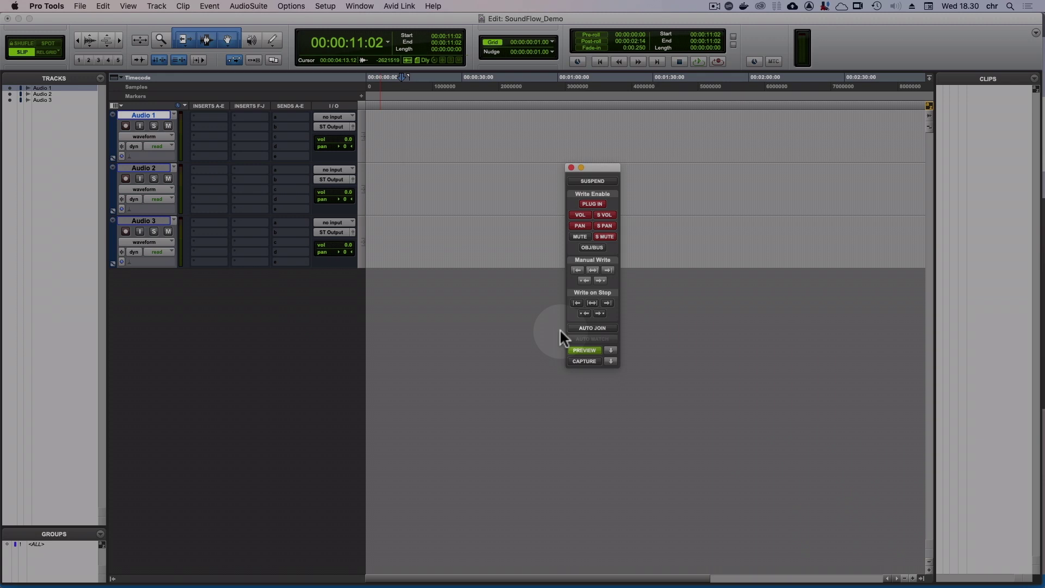
- Screenshot the Automation window's PREVIEW and CAPTURE buttons to the clipboard
key("super+shift+4")
left_click_drag(561, 331, 605, 373)
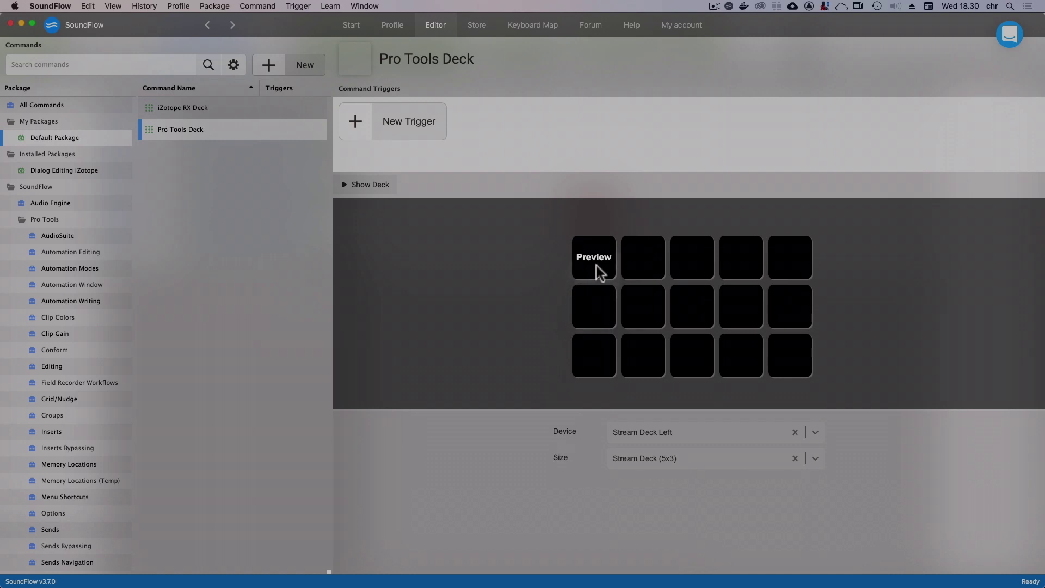
- Paste the captured screenshot from the clipboard as the Preview button's icon
left_click(599, 271)
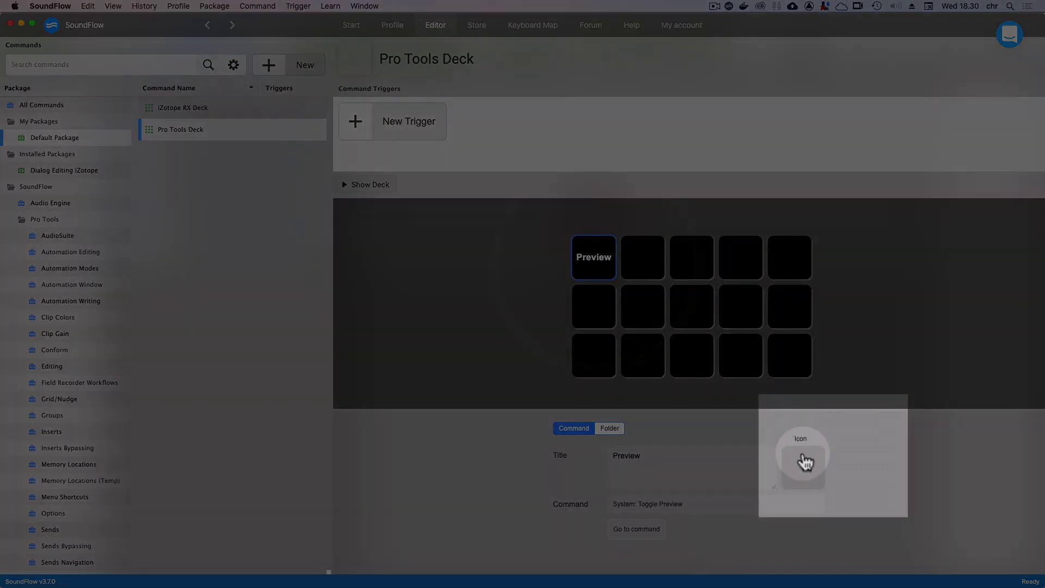
right_click(812, 470)
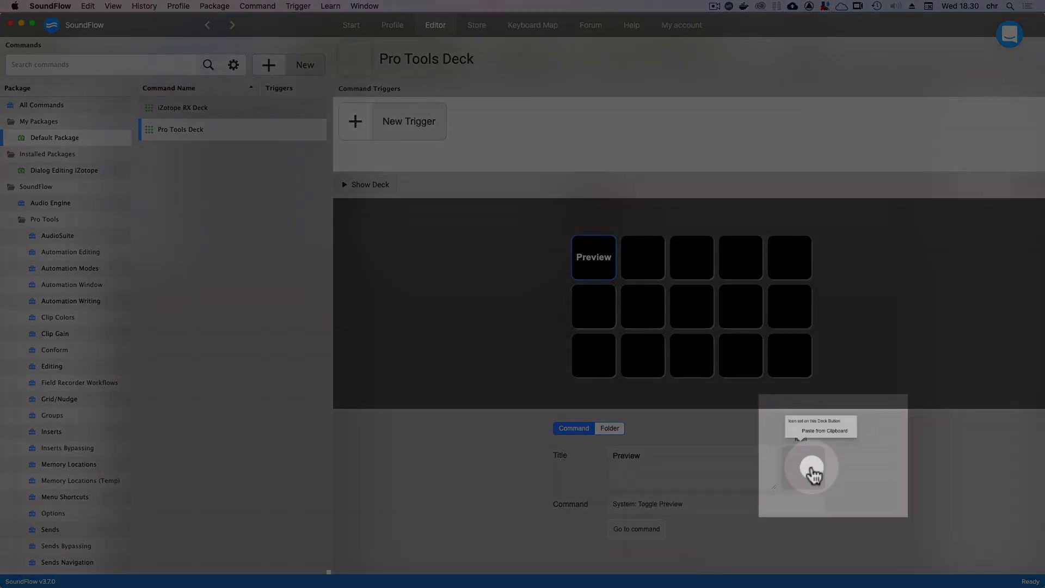
left_click(818, 426)
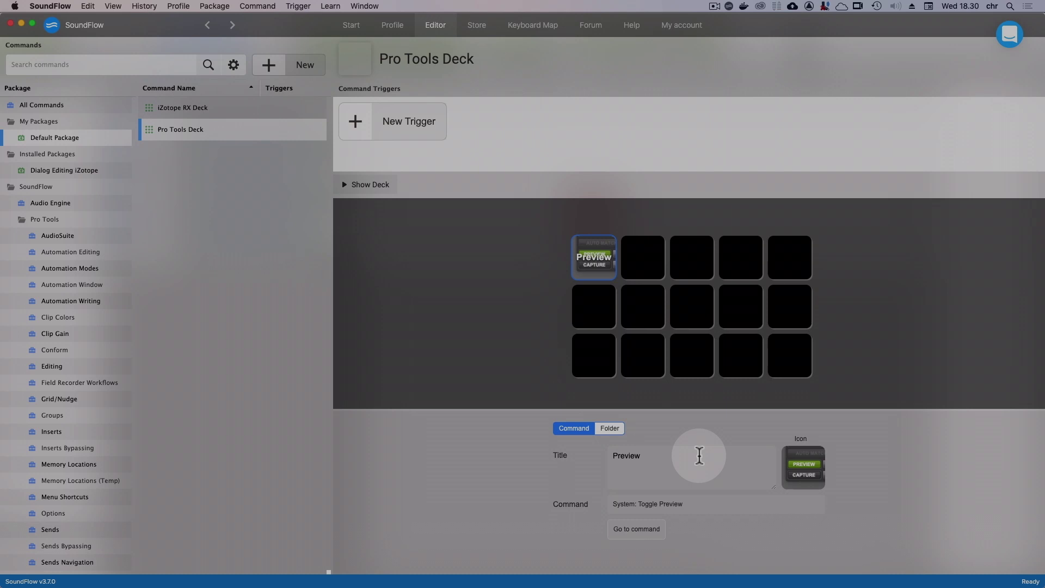
- Delete the Preview button's title text so only the icon shows
left_click(697, 455)
key("super+a")
key("BackSpace")
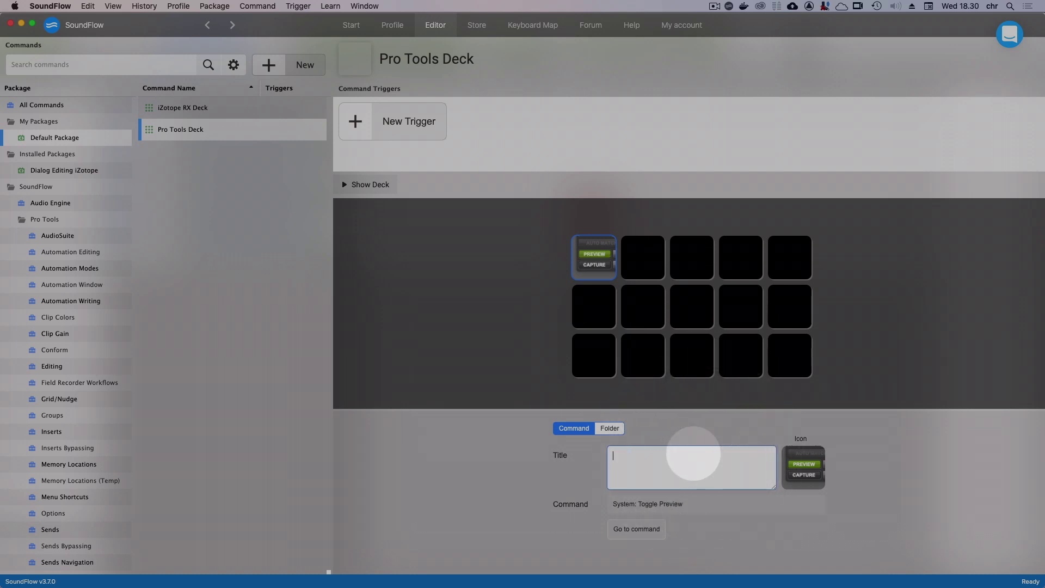
left_click(719, 436)
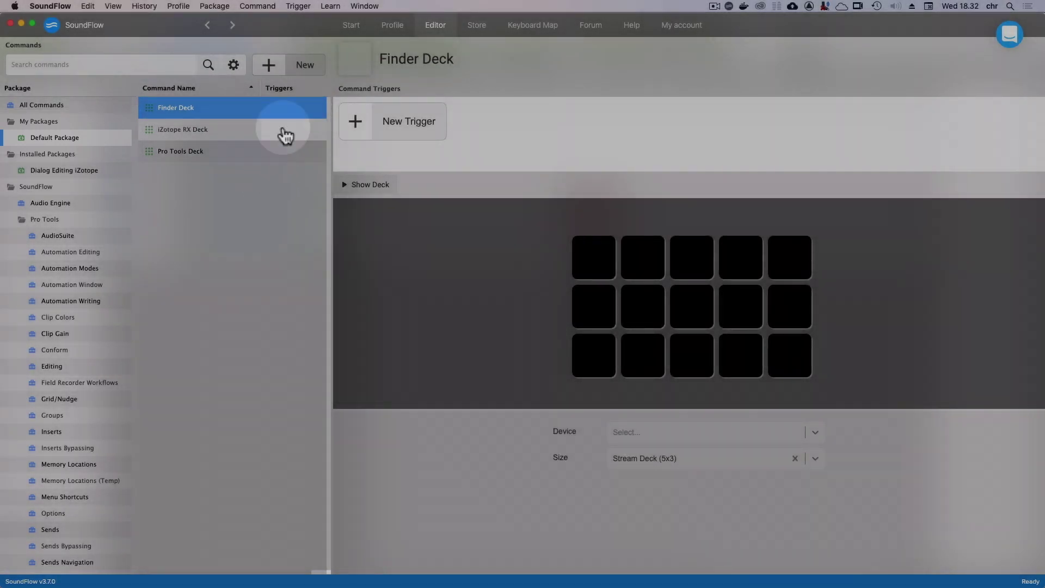
- Create a new macro named 'Open Pro Tools'
left_click(297, 68)
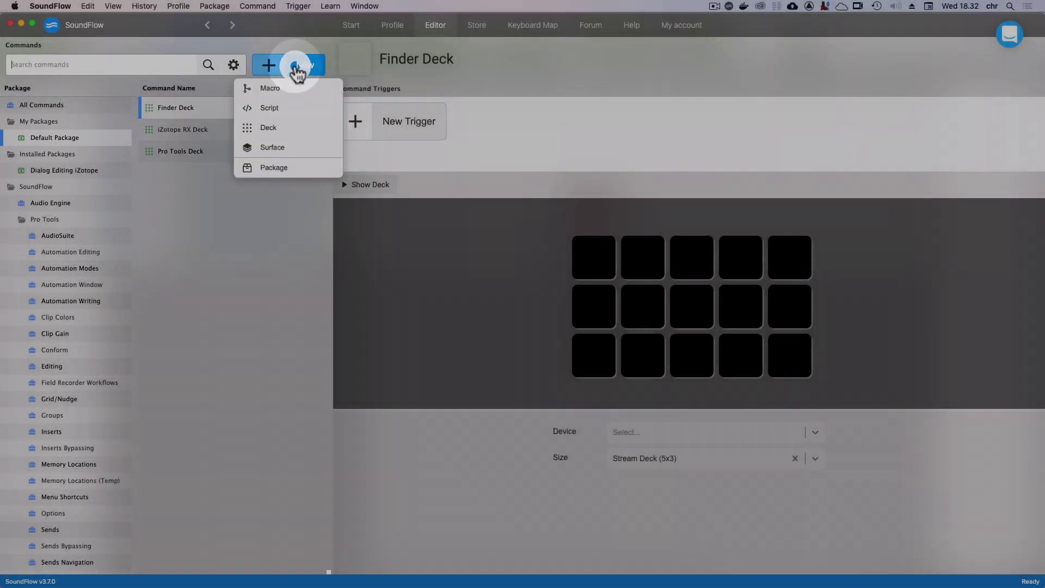
left_click(311, 90)
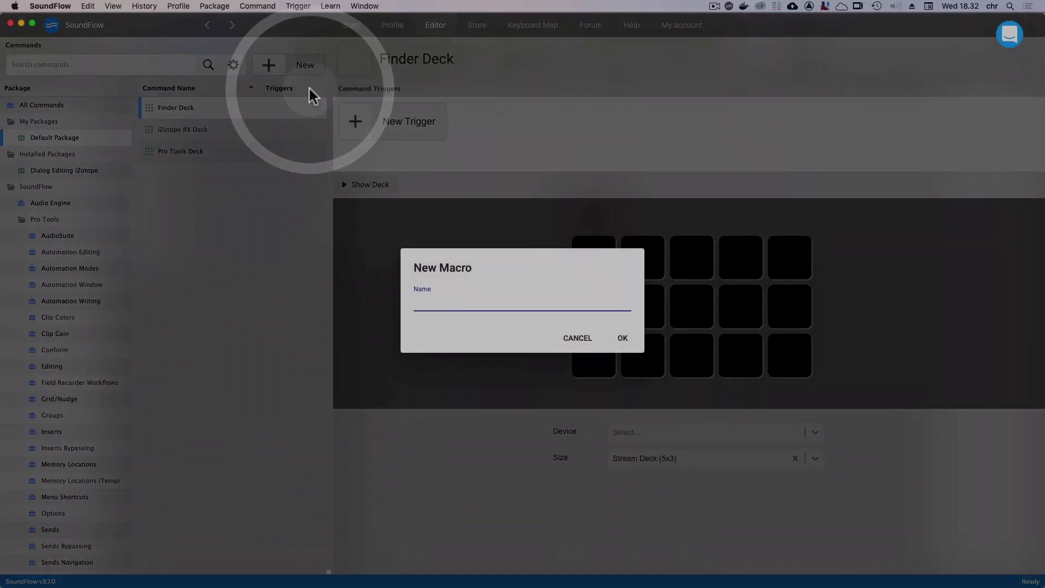
type("Open Pro Tools")
left_click(621, 343)
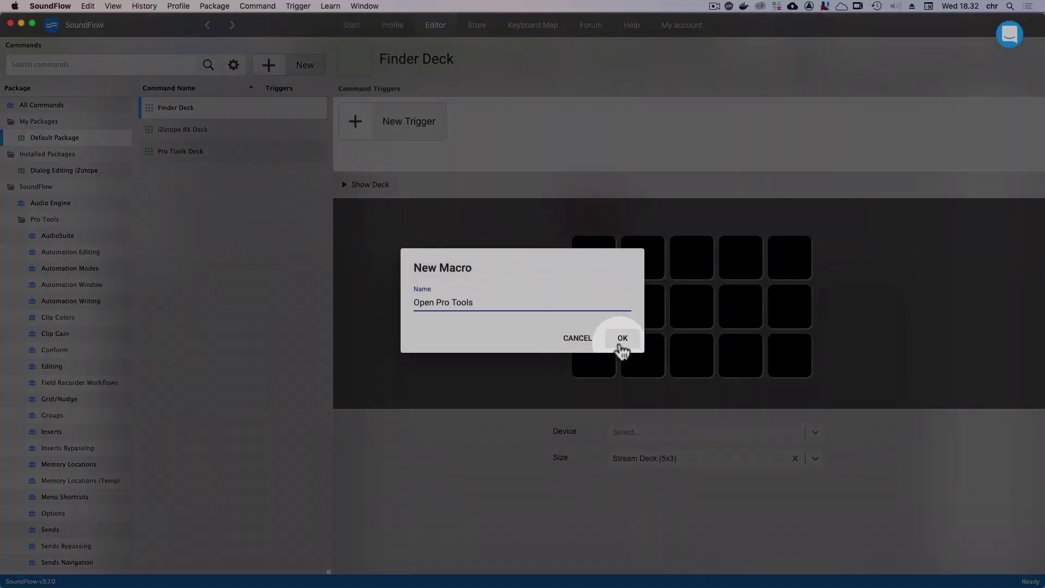
left_click(619, 341)
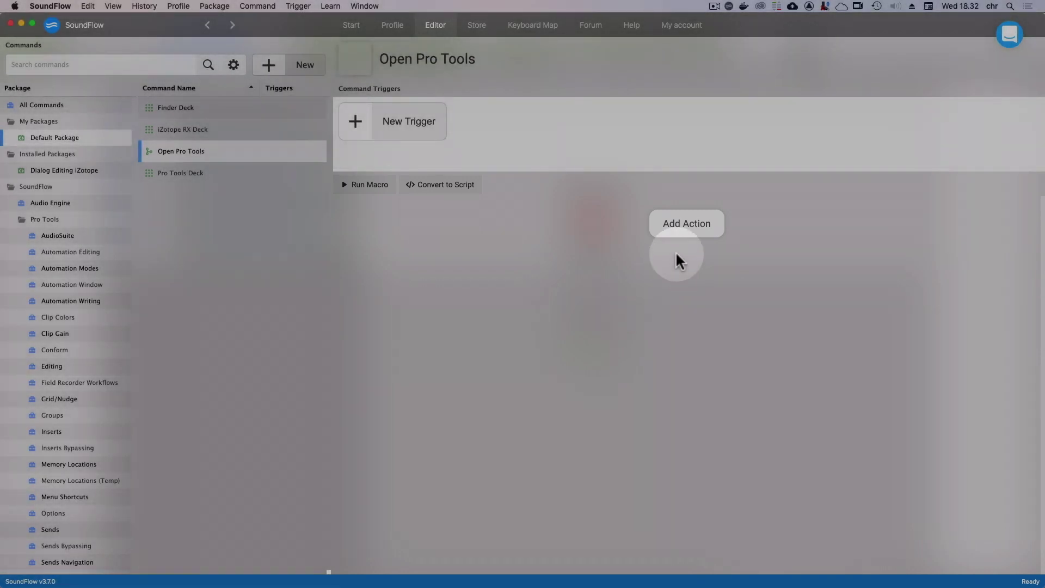
- Add a Launch Application action to the macro with Pro Tools 2020.3 as the application
left_click(687, 239)
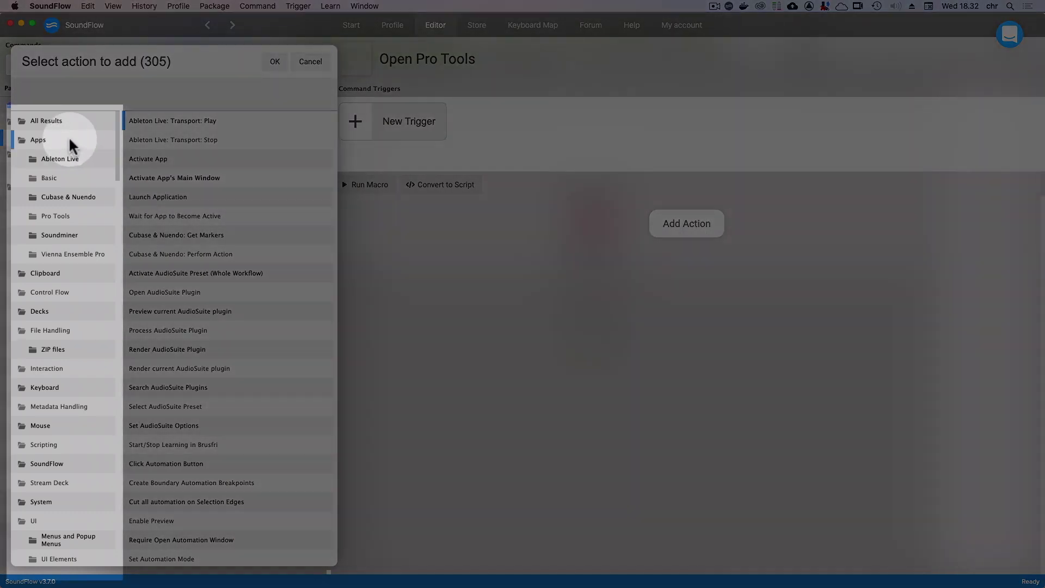
left_click(73, 180)
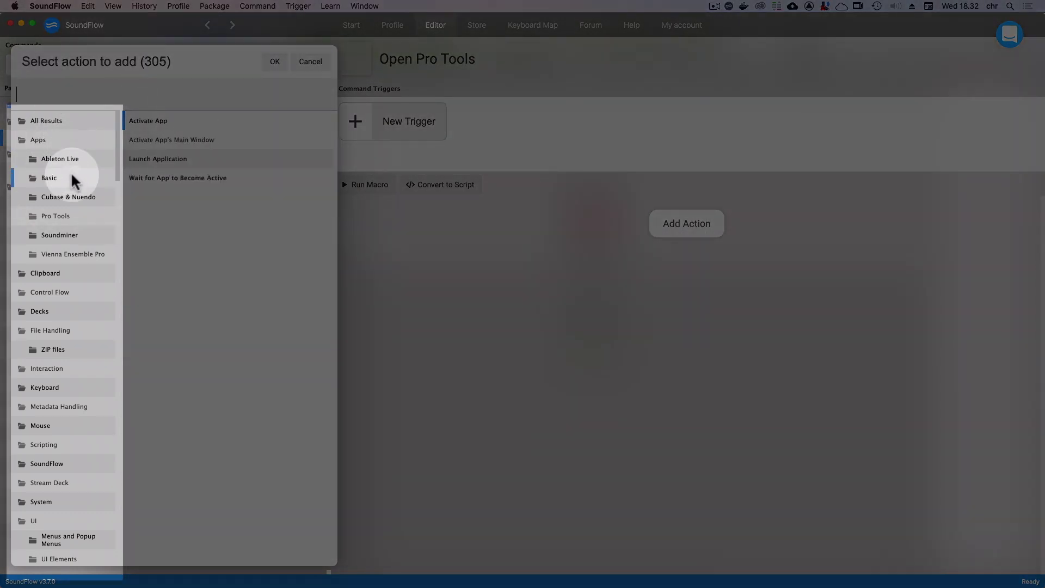
scroll(114, 179, "down", 10)
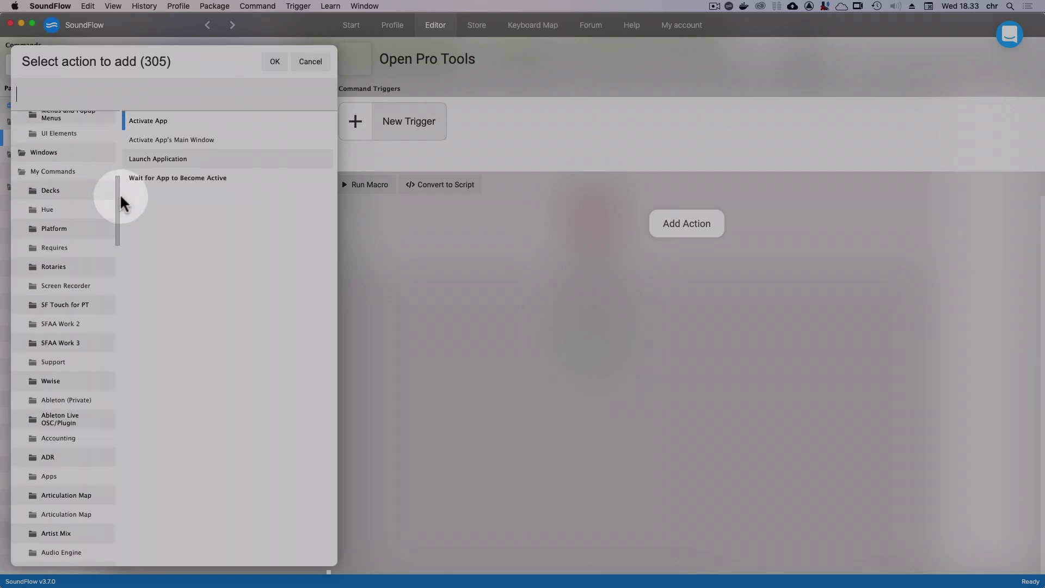
scroll(124, 163, "up", 10)
left_click(64, 120)
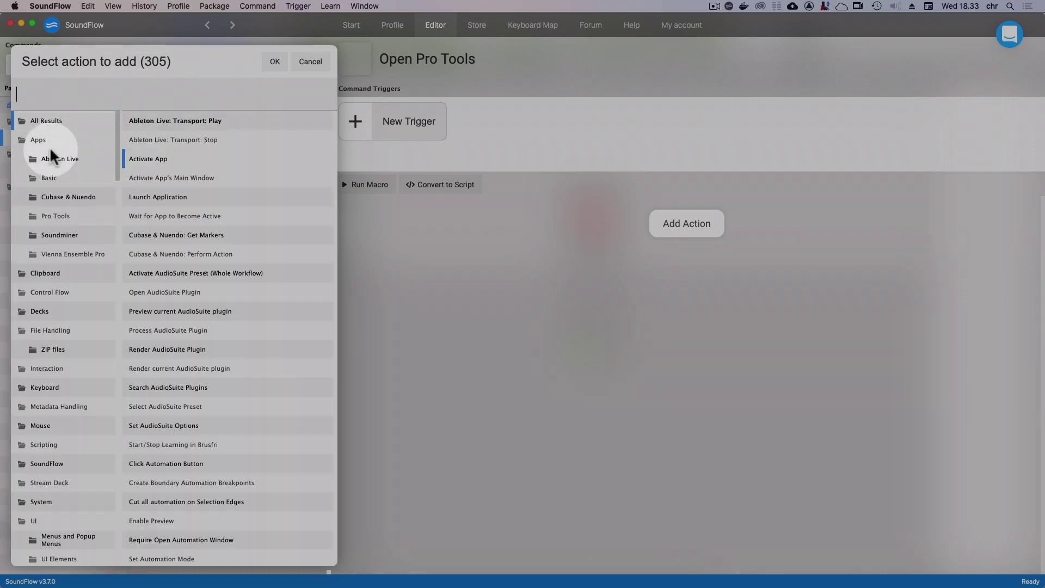
type("launch")
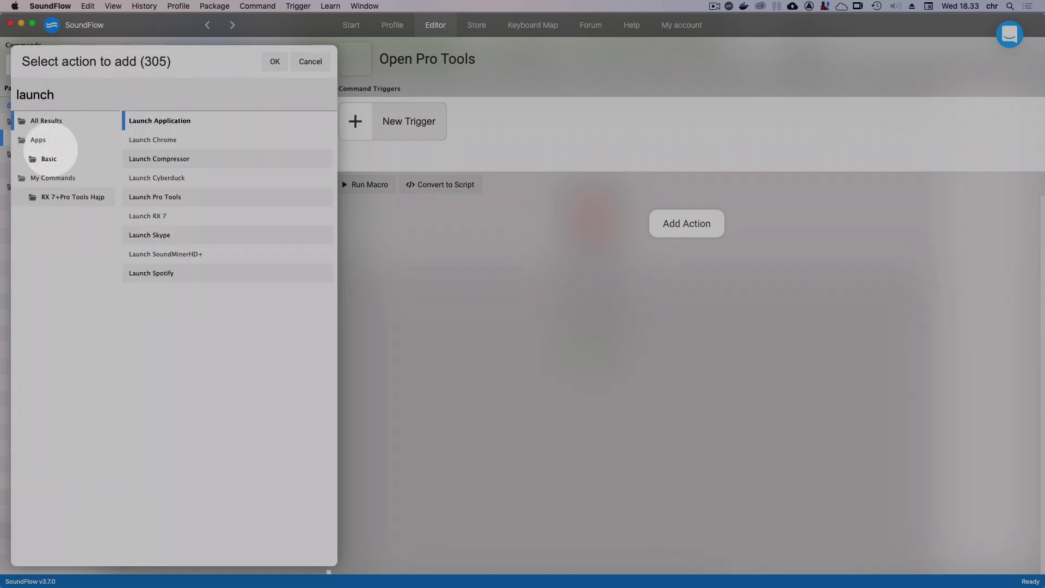
key("Return")
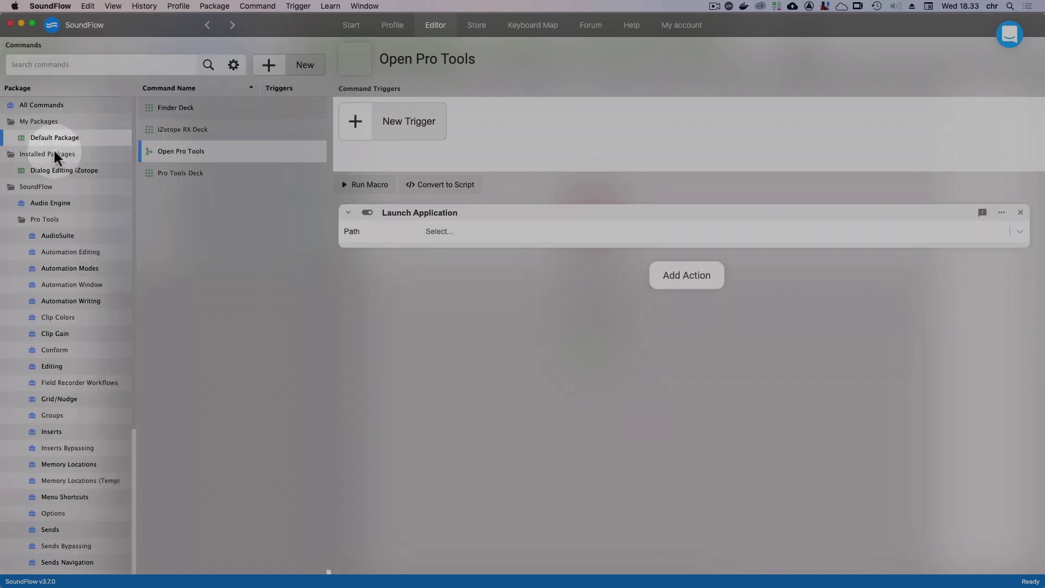
left_click(452, 234)
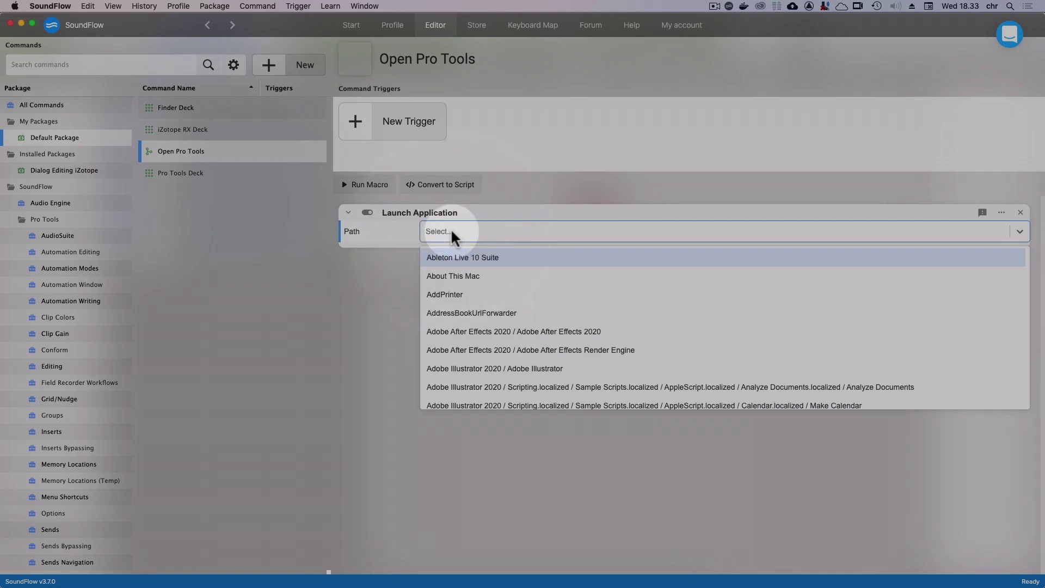
type("pro tools")
left_click(511, 276)
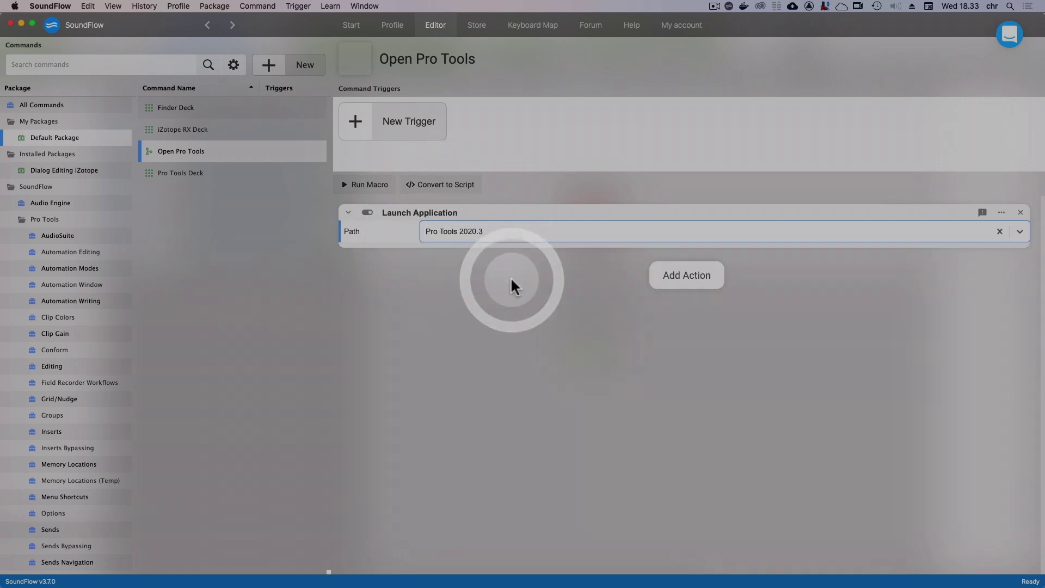
- Test-run the Open Pro Tools macro, then back in SoundFlow bring up the trigger-type list
left_click(394, 199)
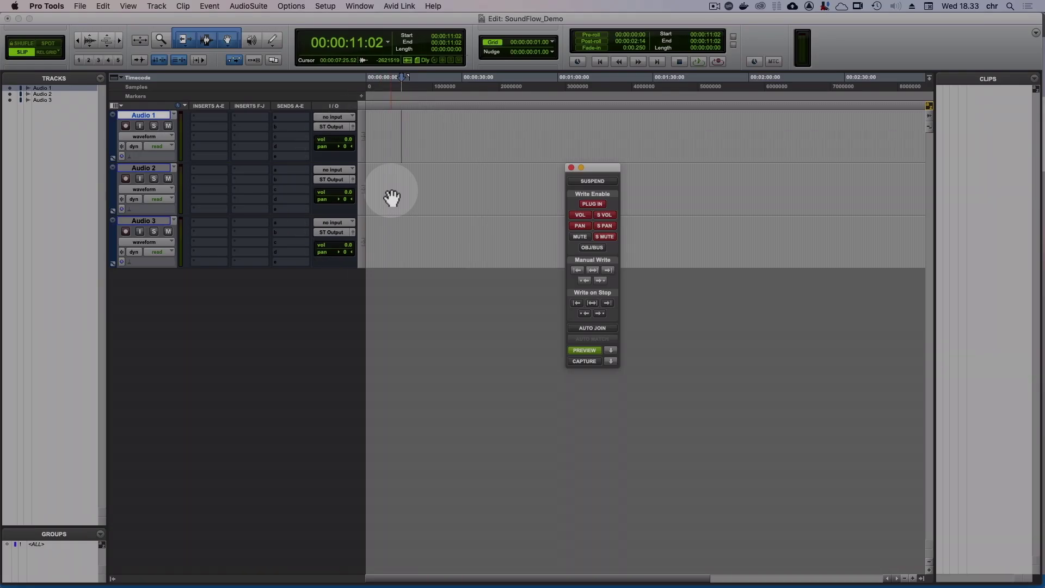
key("super+Tab")
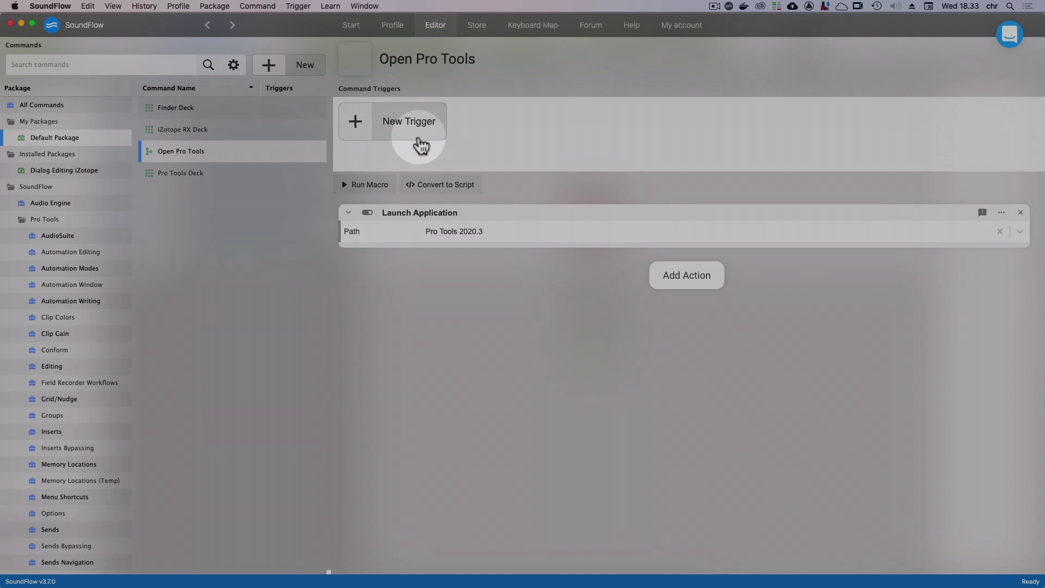
left_click(421, 143)
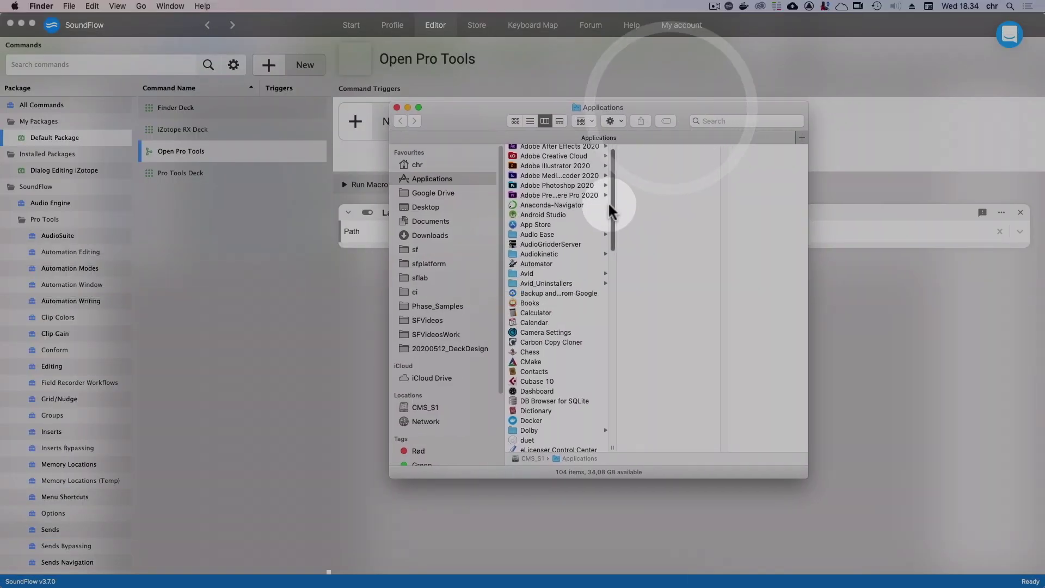
- Copy the Pro Tools 2020.3 icon from its Finder Info window and return to SoundFlow
left_click_drag(614, 206, 598, 333)
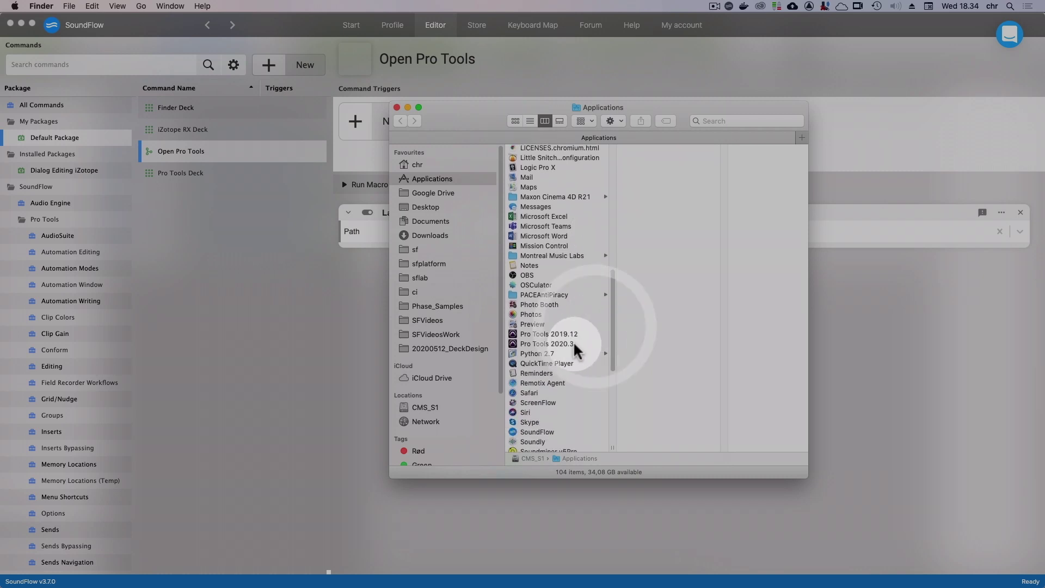
left_click(578, 344)
key("super+i")
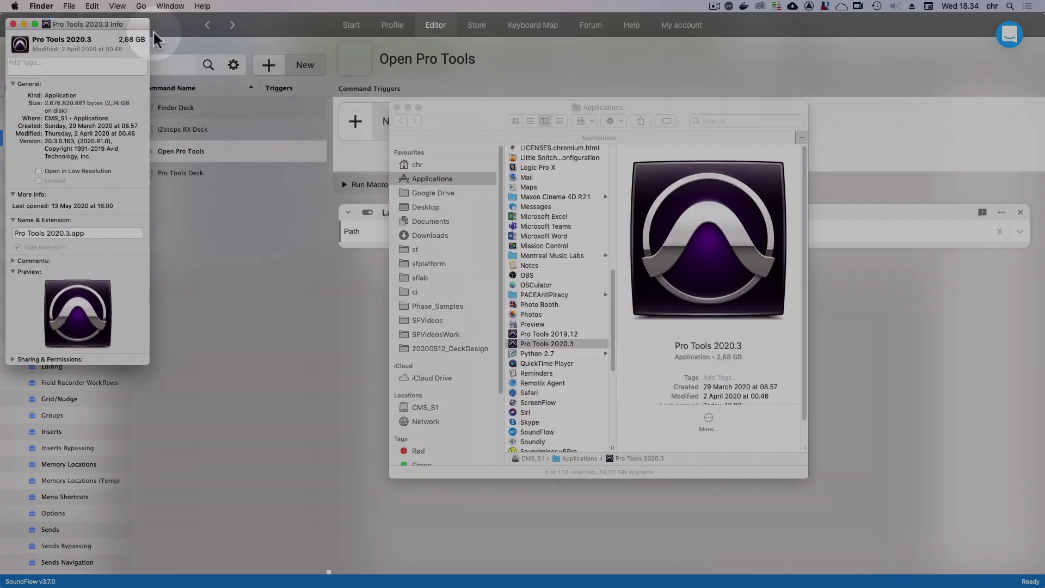
left_click_drag(142, 19, 331, 111)
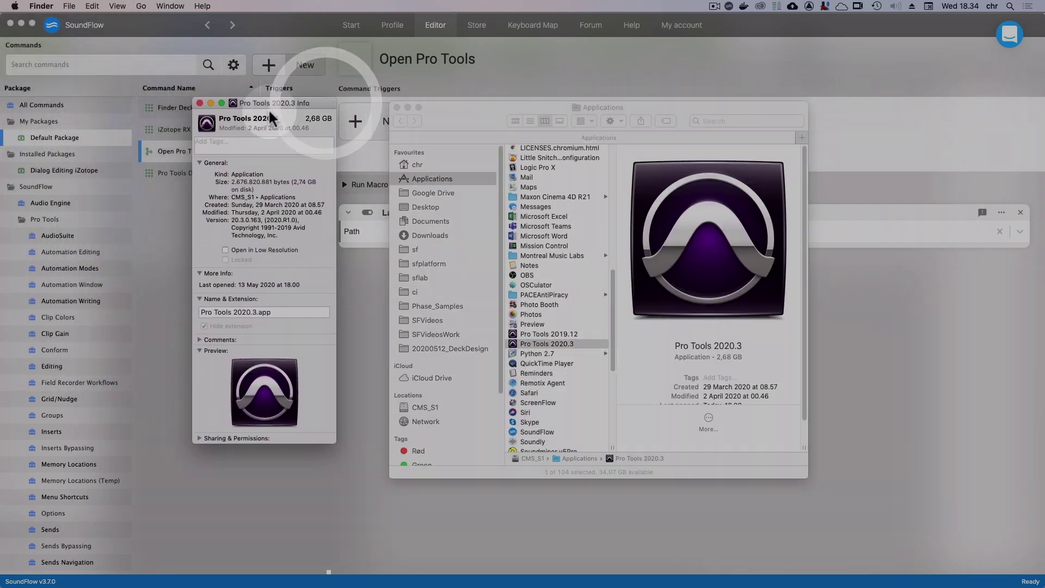
left_click(207, 126)
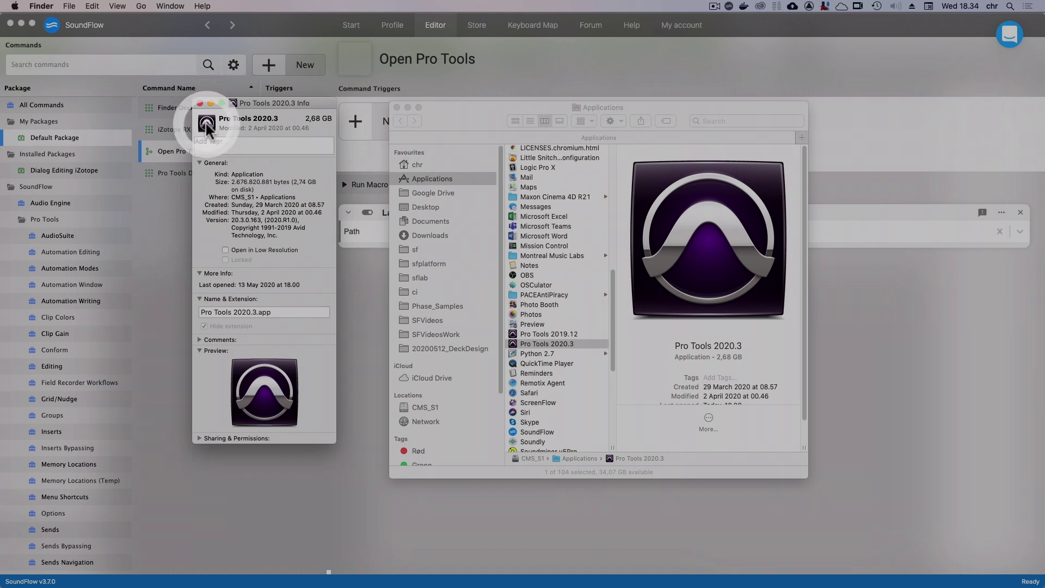
key("super+c")
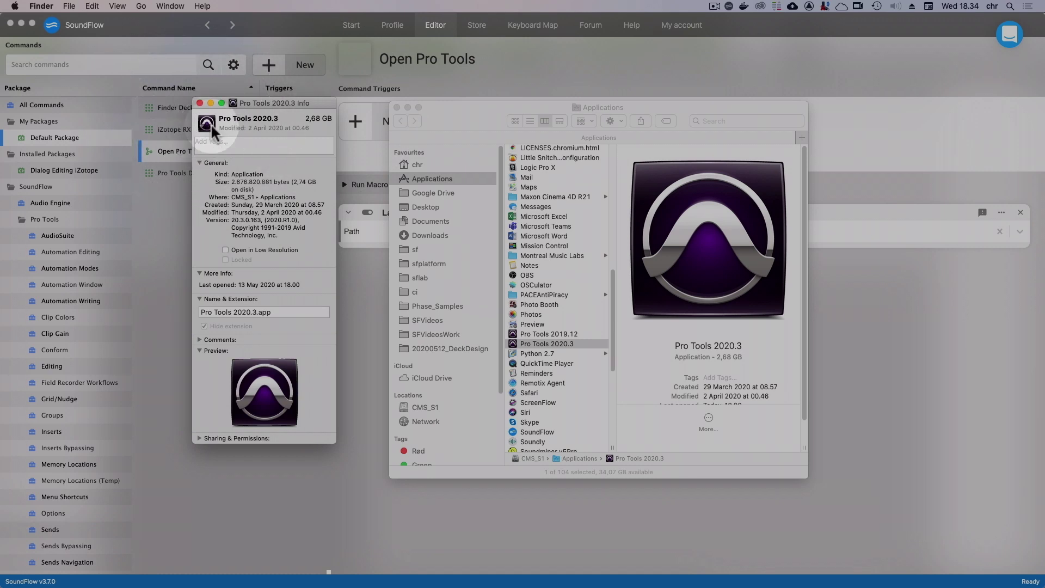
left_click(397, 279)
- Set the Open Pro Tools macro's icon from the copied Pro Tools icon
left_click(378, 277)
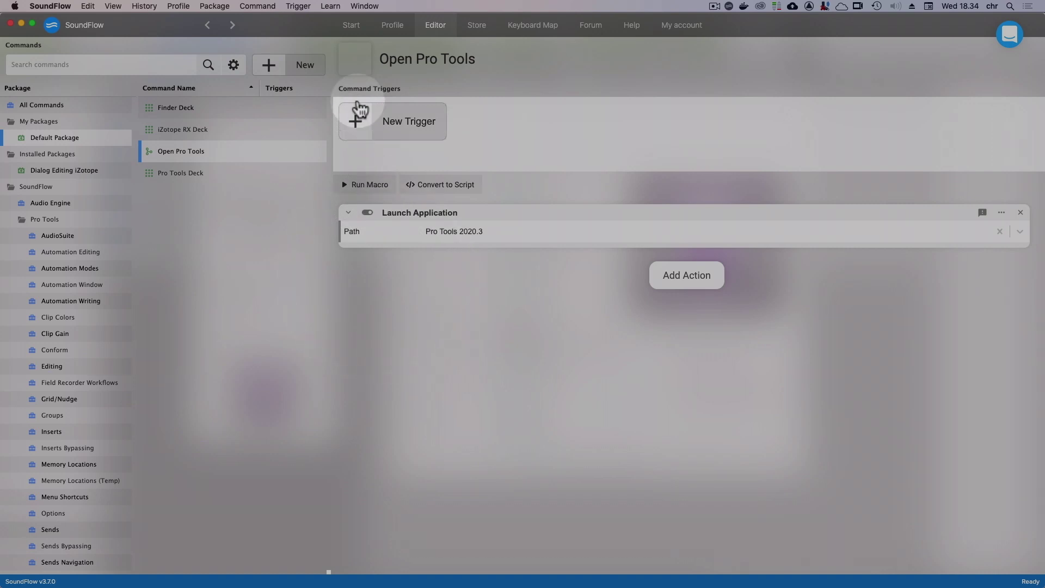
left_click(353, 65)
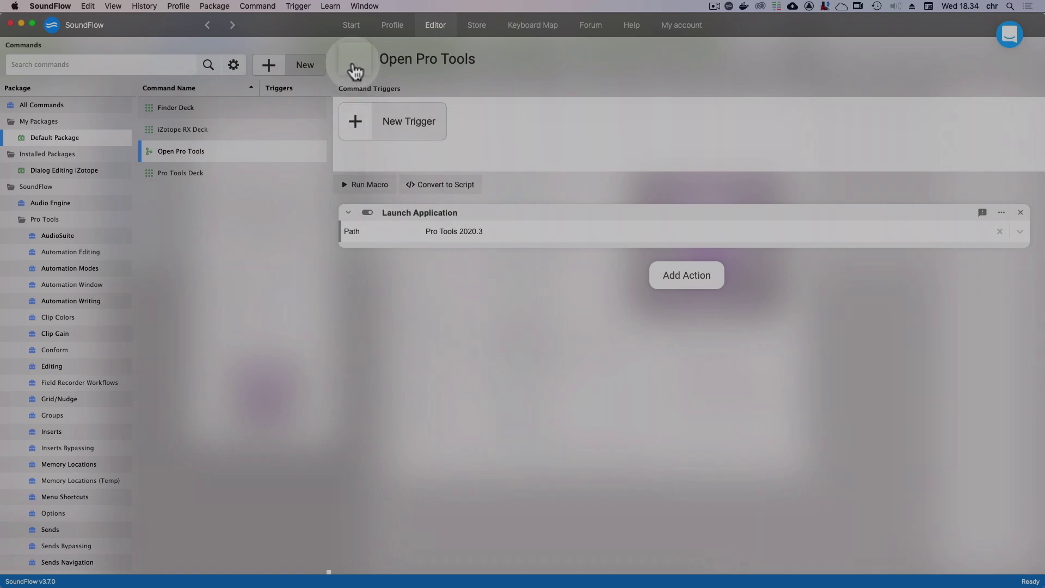
left_click(353, 65)
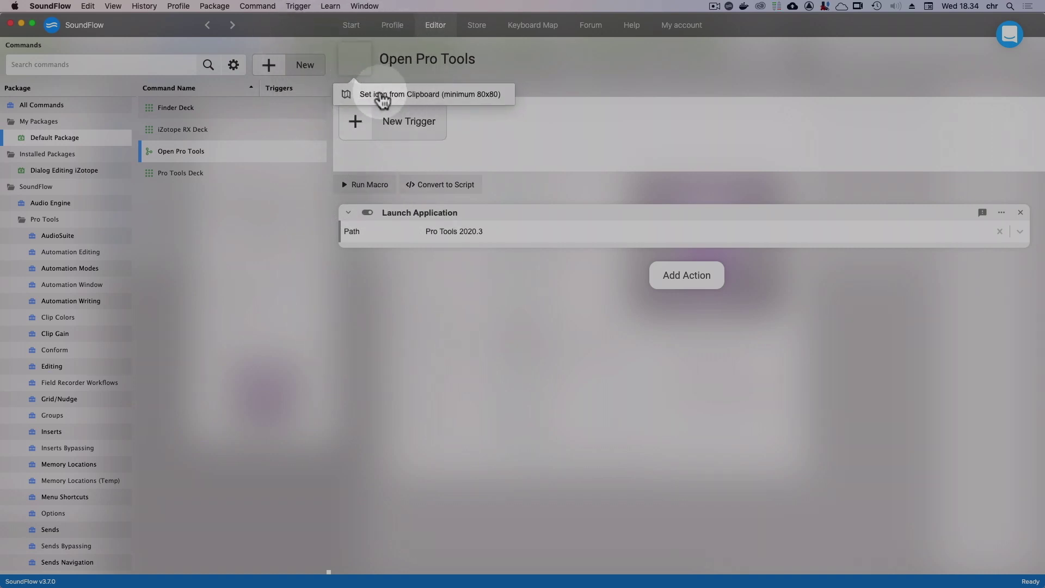
left_click(379, 98)
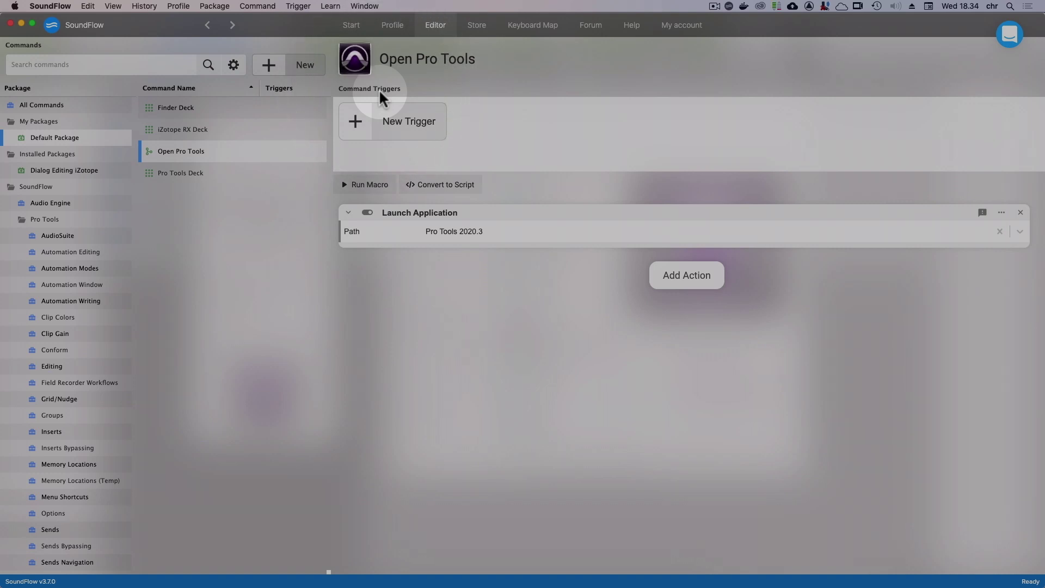
- Assign Open Pro Tools to the Finder Deck's top-left button, using the command's icon
left_click(238, 105)
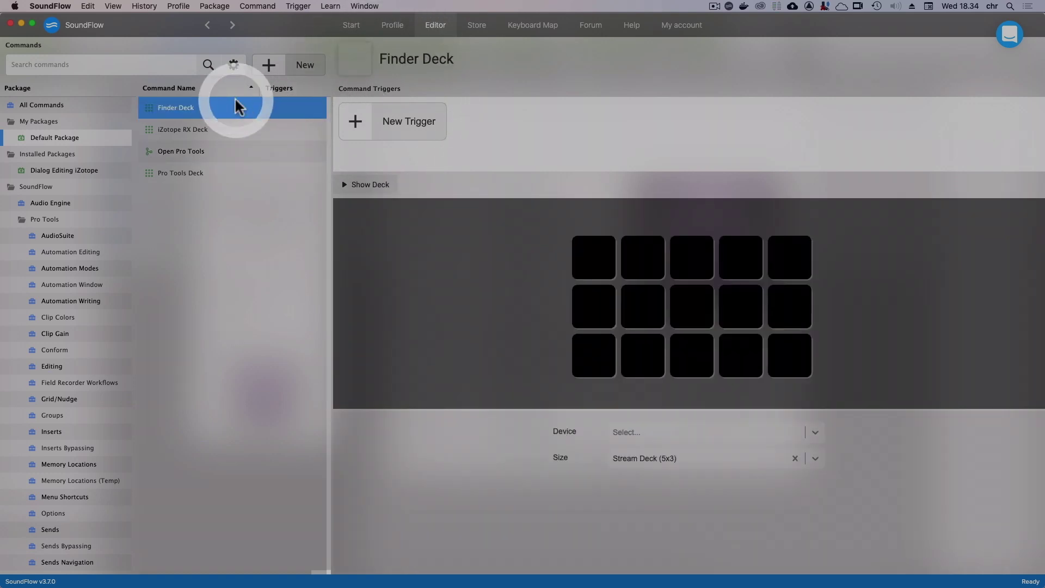
left_click(589, 264)
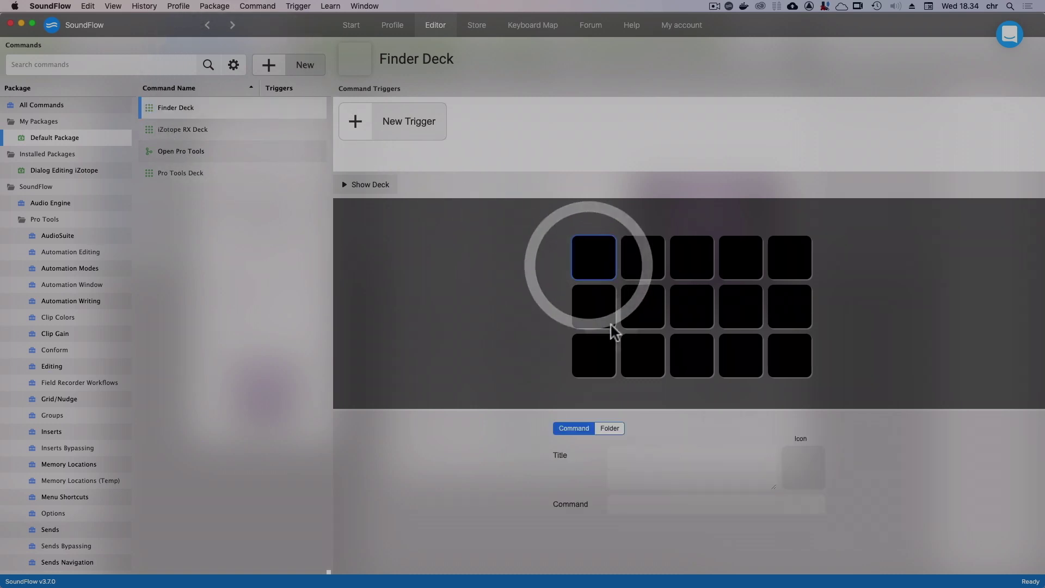
left_click(689, 504)
type("open ")
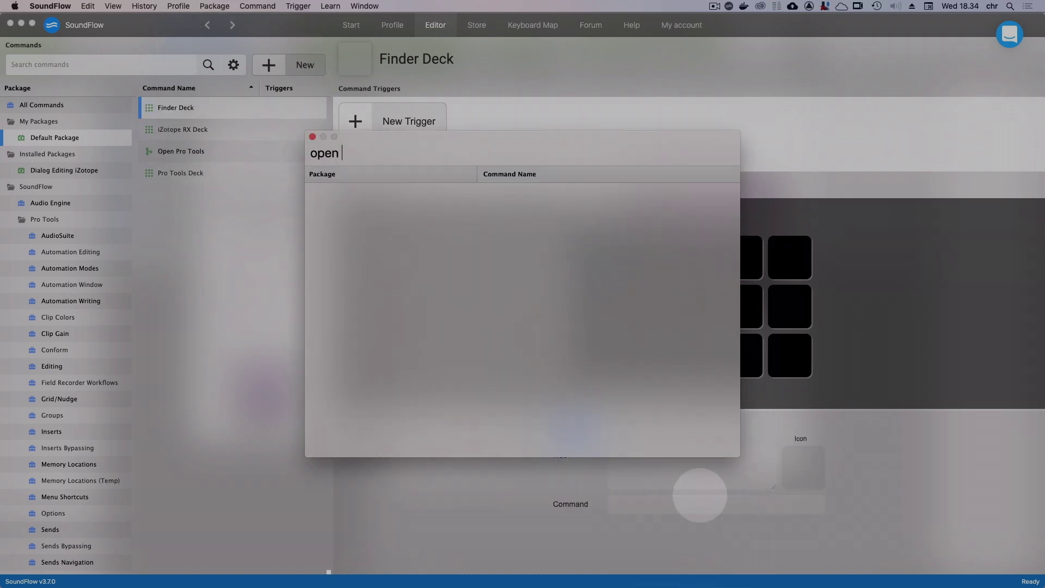
type("pro tools")
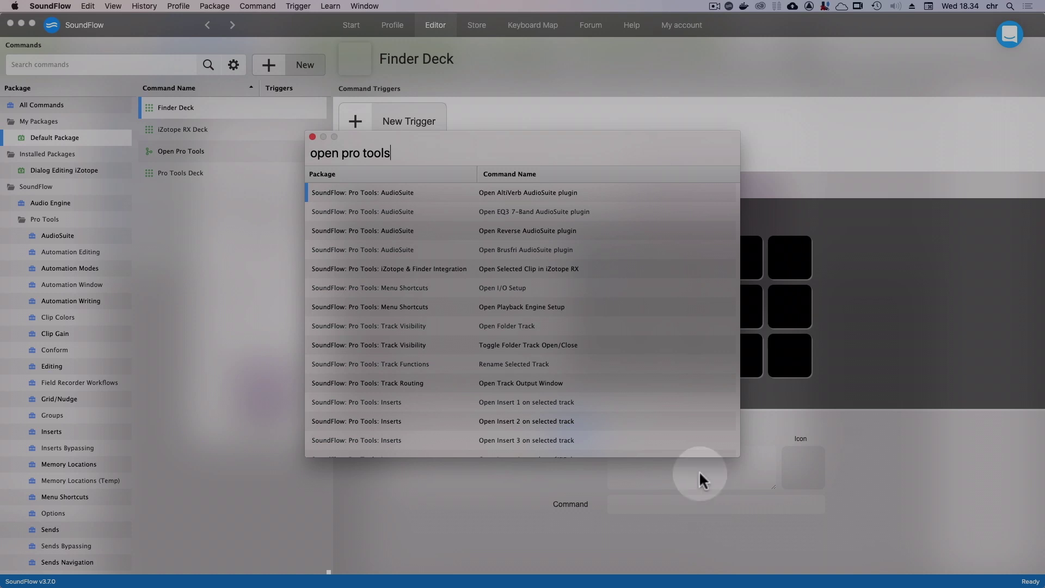
scroll(593, 302, "down", 10)
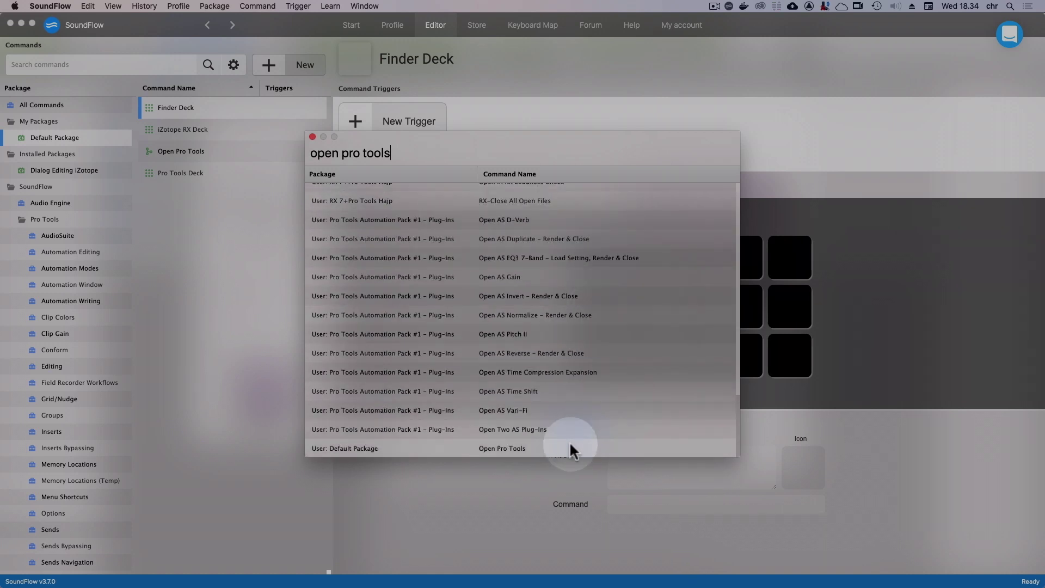
left_click(569, 442)
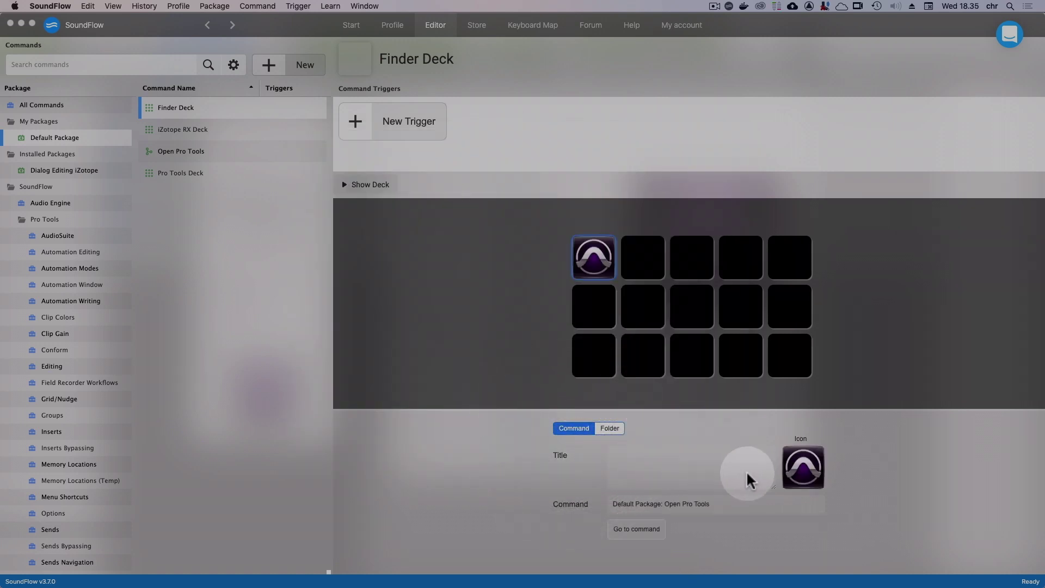
left_click(815, 473)
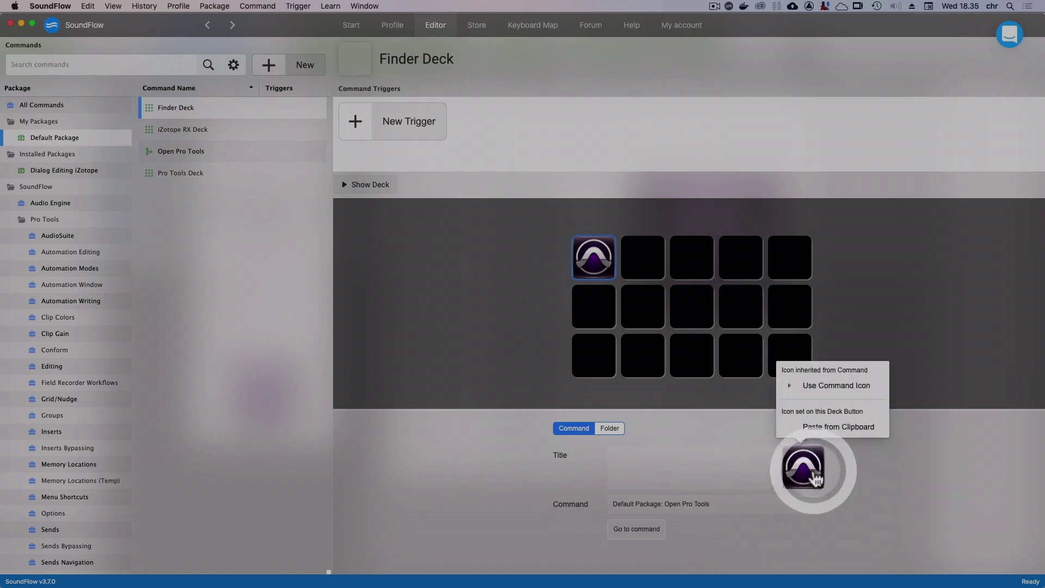
left_click(852, 401)
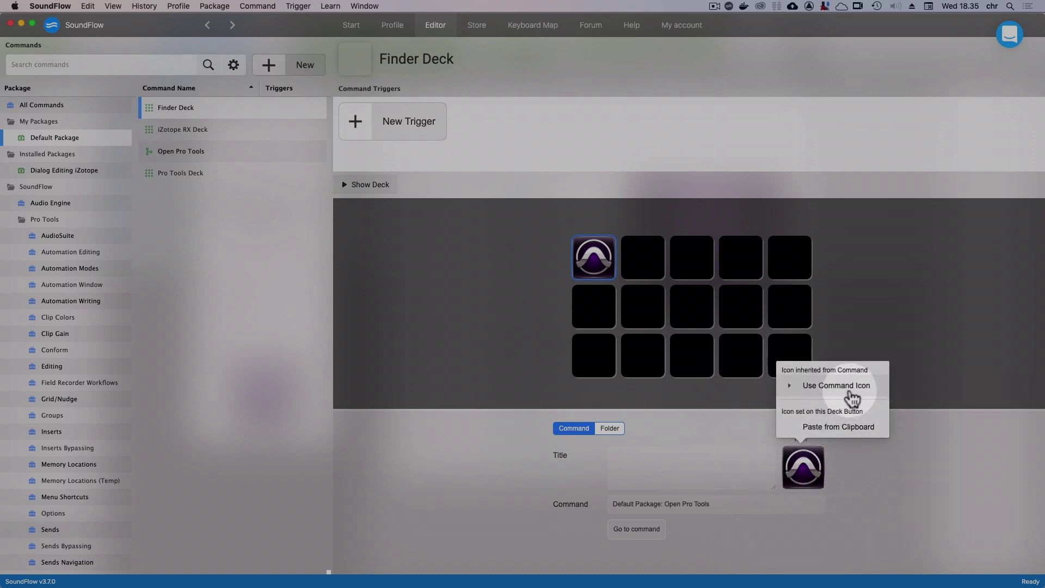
left_click(860, 469)
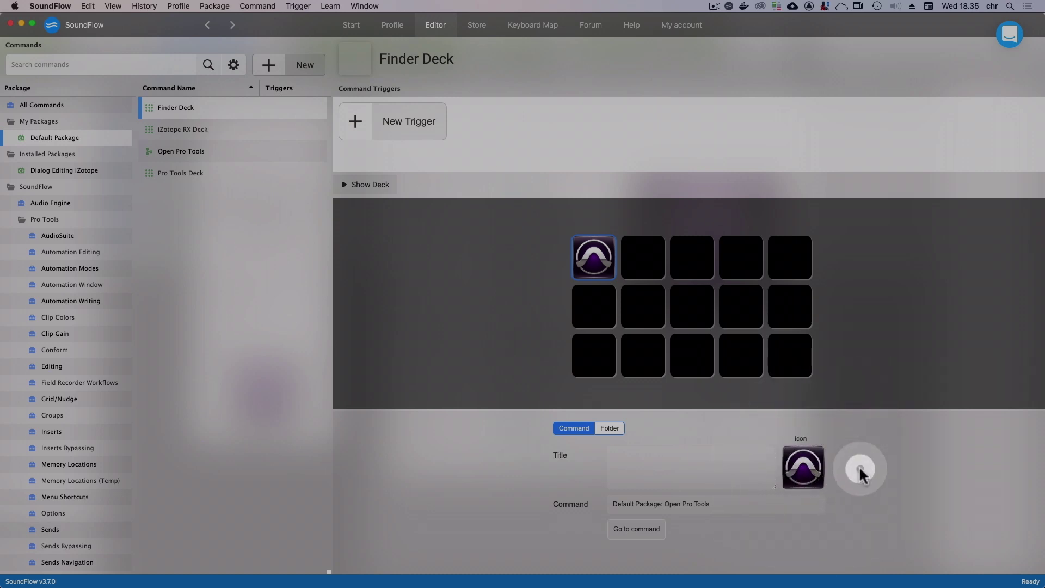